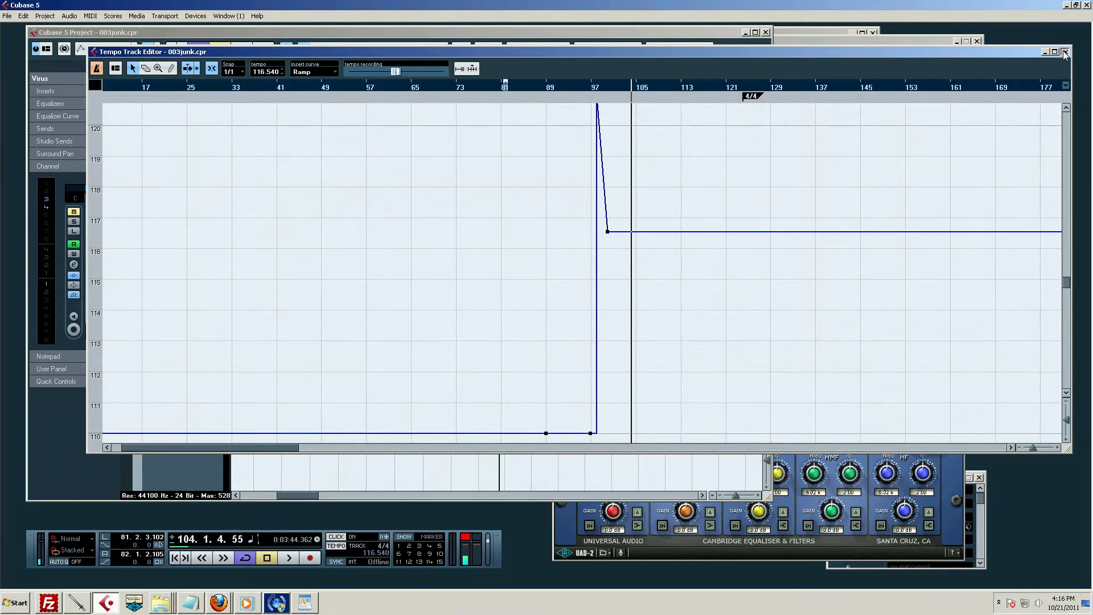
- Close the Tempo Track Editor and the UAD Cambridge EQ plug-in window
click(1065, 53)
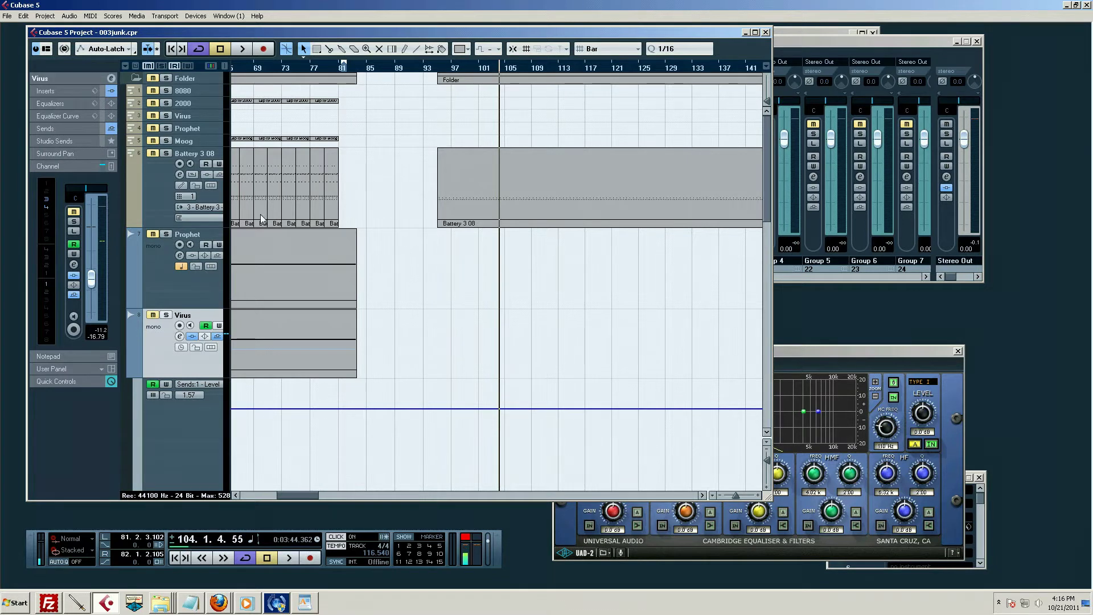
scroll(507, 207, down, 3)
scroll(507, 208, up, 3)
drag(910, 357, 930, 358)
click(962, 351)
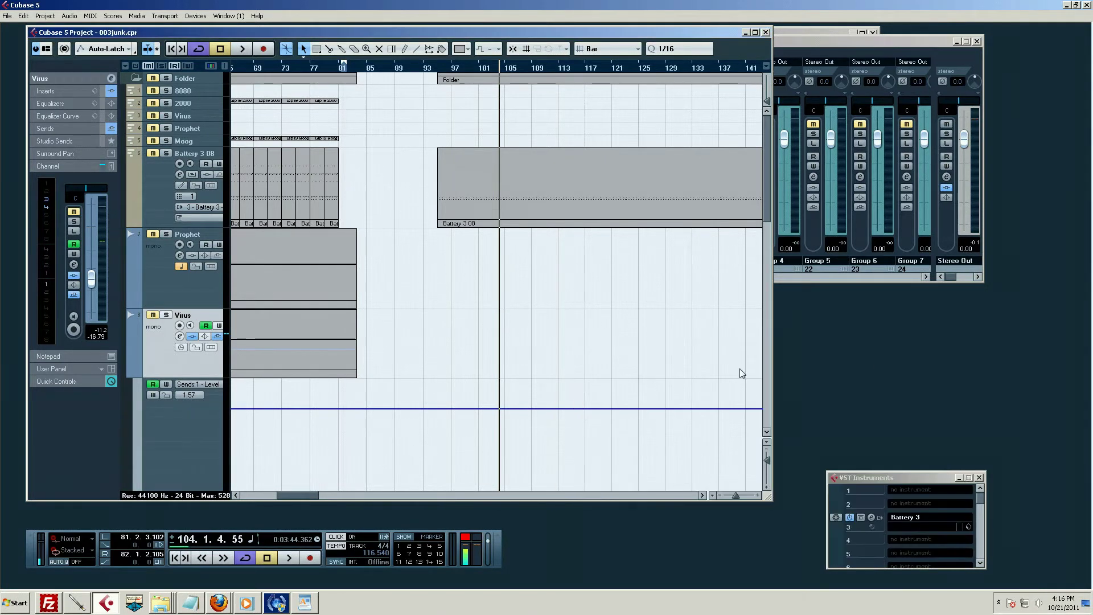
- Delete all Sends:1 Level automation points on the Virus track, leaving a flat line
key(shift+f)
key(Home)
key(h)
key(h)
key(h)
key(h)
scroll(471, 310, down, 3)
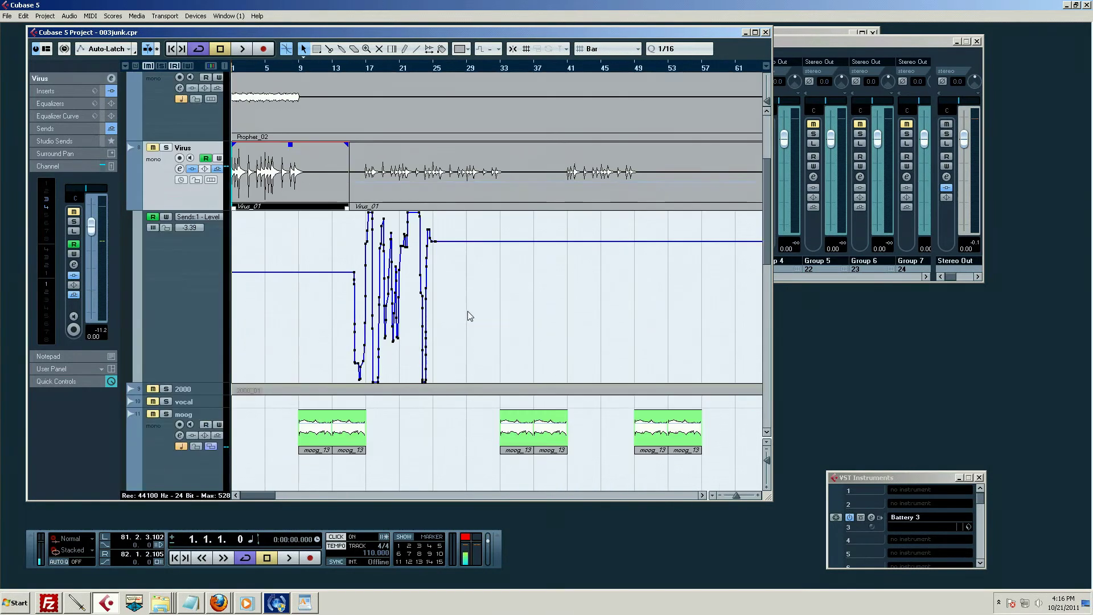
drag(325, 224, 446, 362)
key(Delete)
drag(363, 245, 468, 217)
key(Delete)
drag(328, 334, 439, 382)
key(Delete)
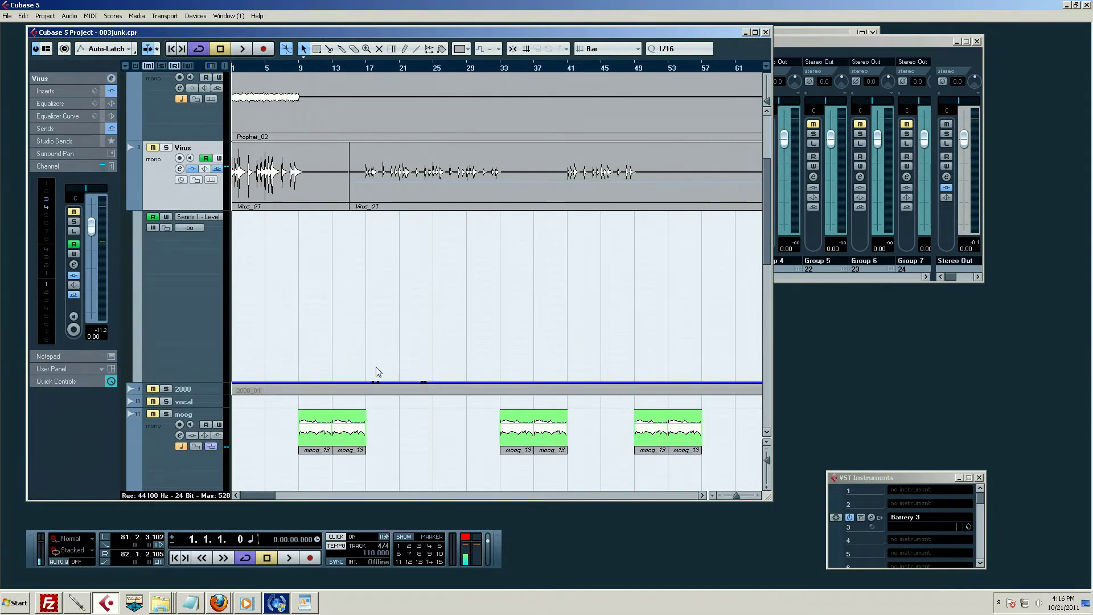
drag(356, 361, 446, 370)
click(405, 367)
key(Delete)
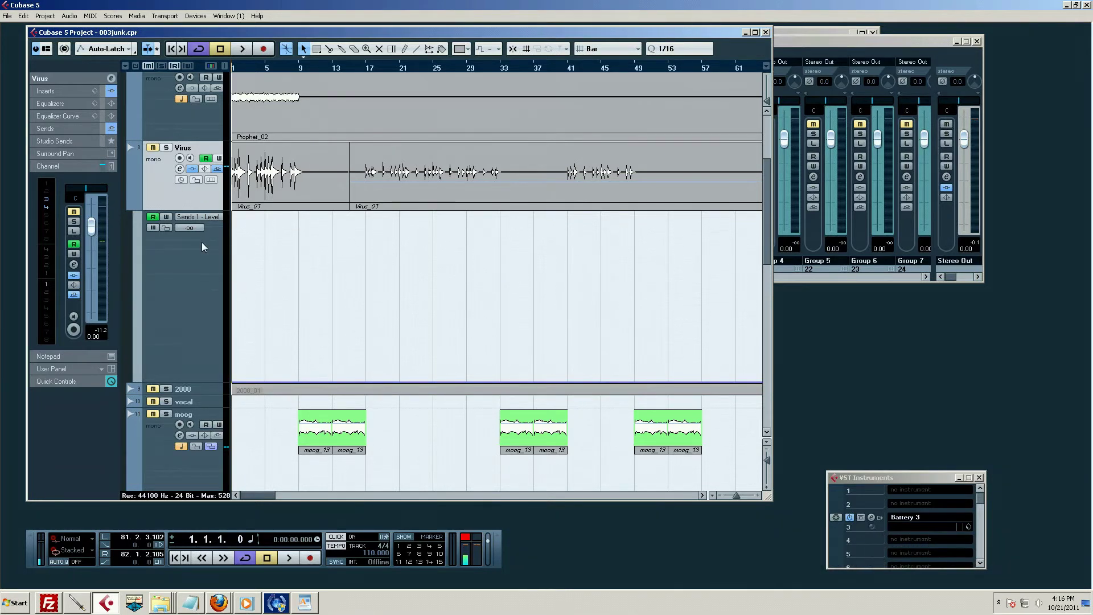
- Show the Volume automation lane and delete its points so the line is flat
click(199, 217)
click(210, 226)
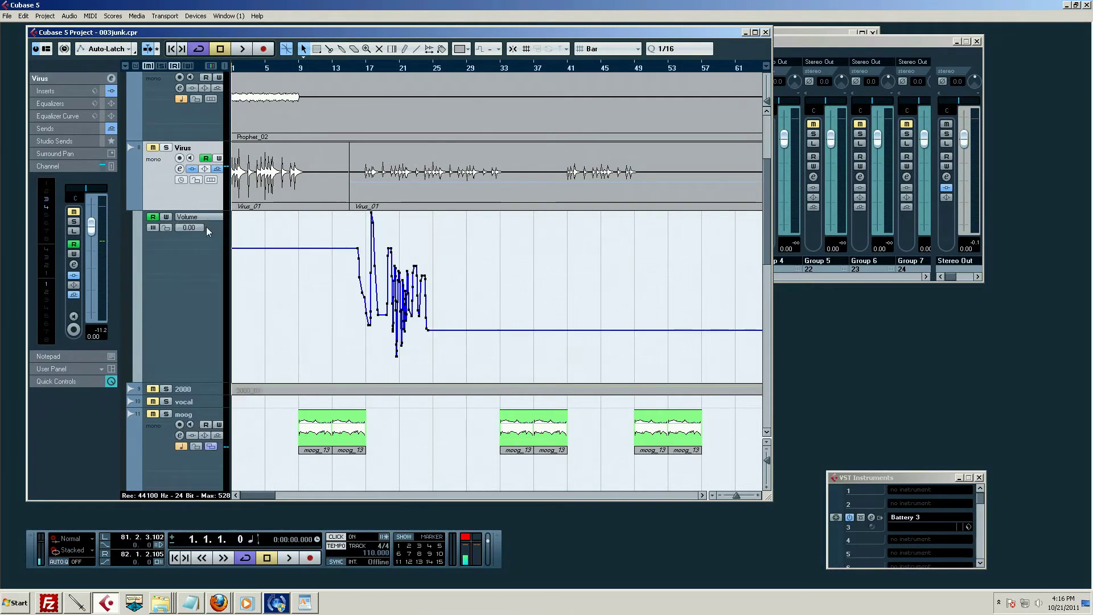
drag(444, 355, 367, 214)
key(Delete)
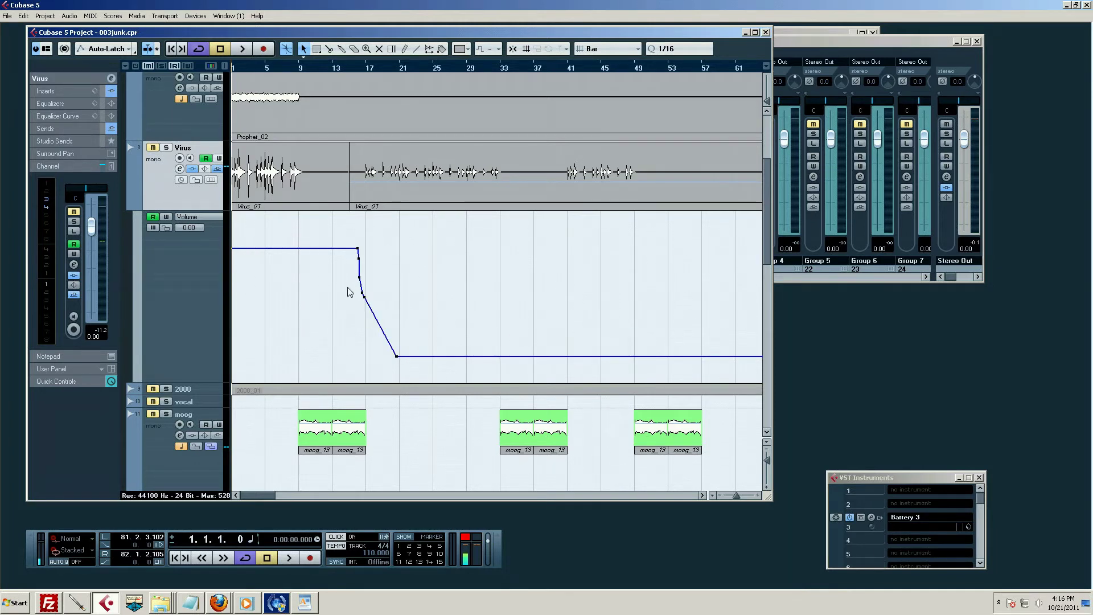
drag(351, 257, 413, 367)
key(Delete)
drag(360, 64, 302, 43)
drag(162, 32, 174, 67)
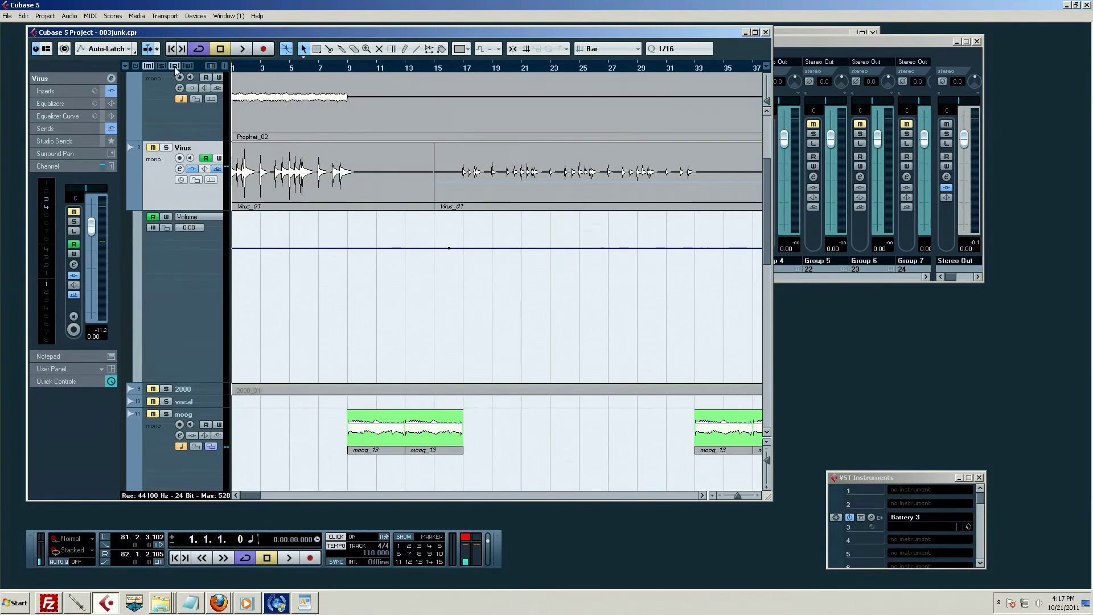
scroll(386, 175, up, 5)
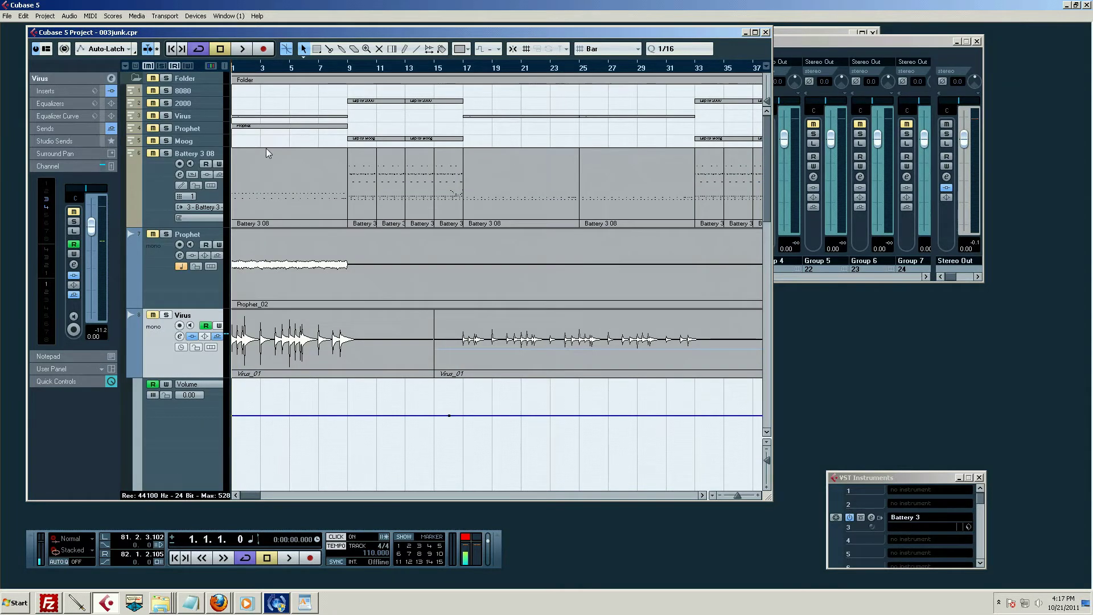
key(g)
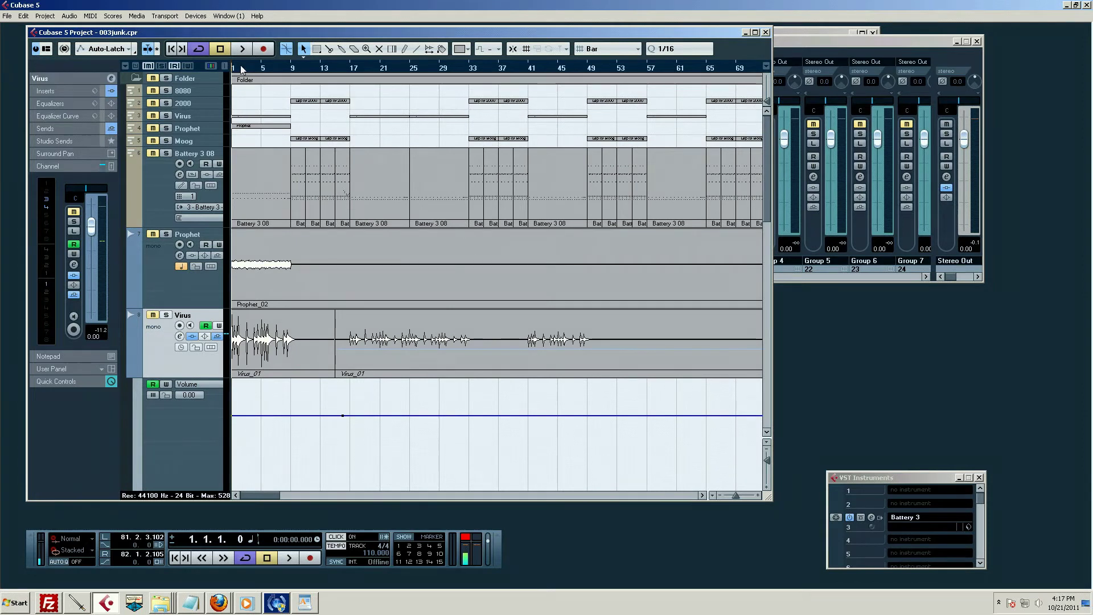
key(h)
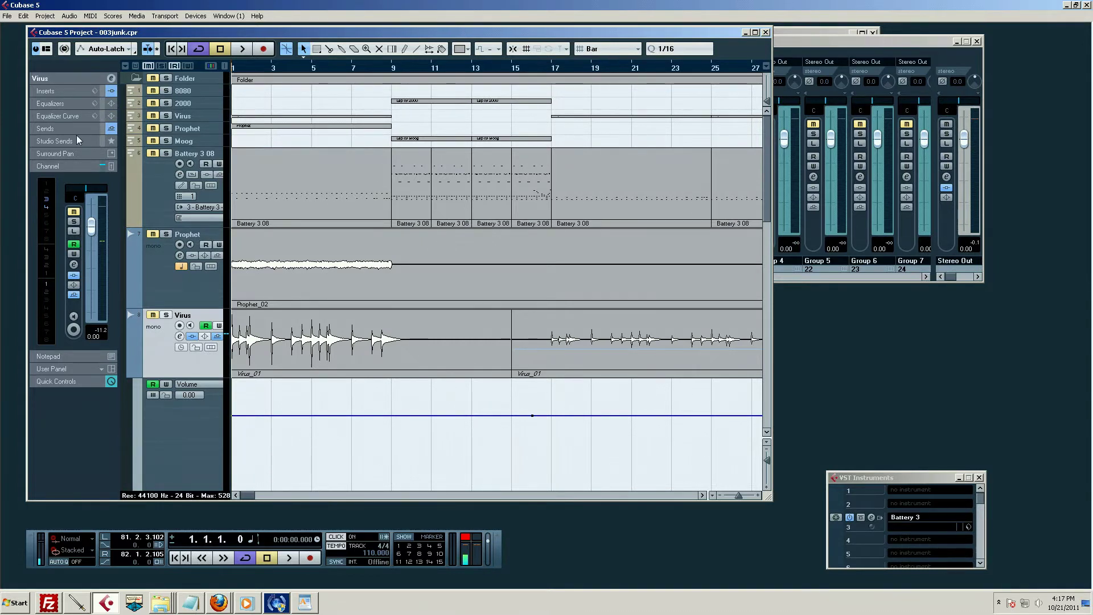
- Add a new MIDI track beneath the Battery 3 08 track
click(146, 181)
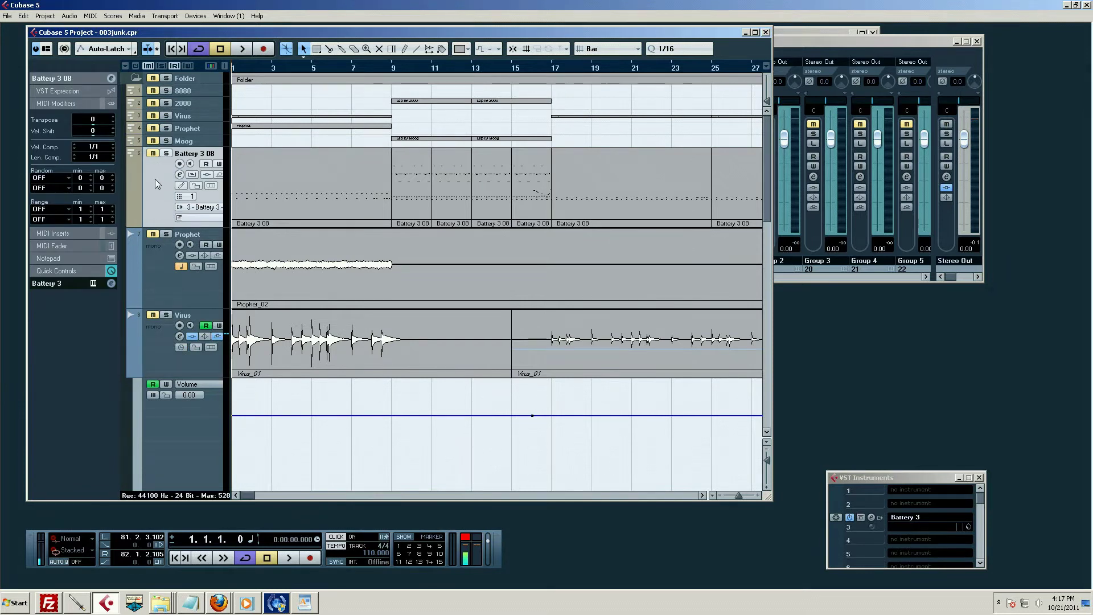
right_click(166, 189)
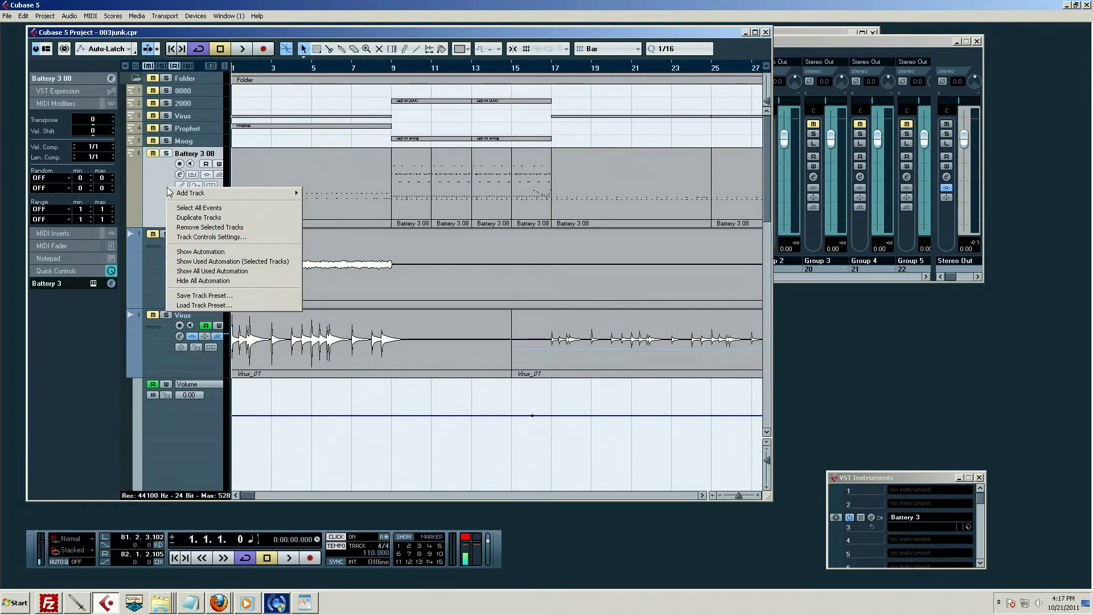
click(180, 260)
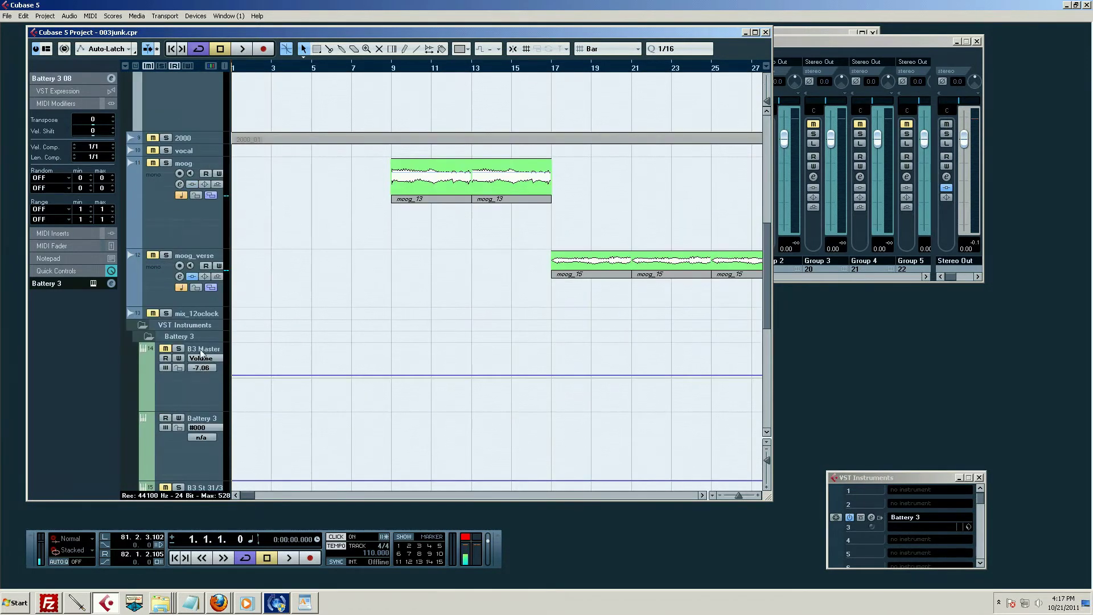
right_click(154, 191)
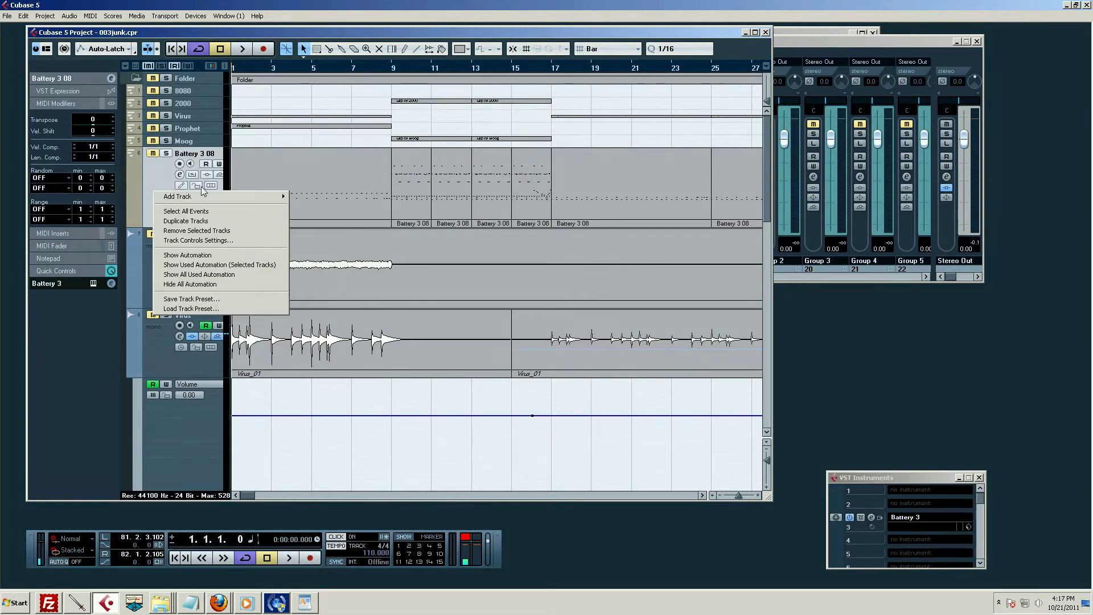
mouse_move(283, 197)
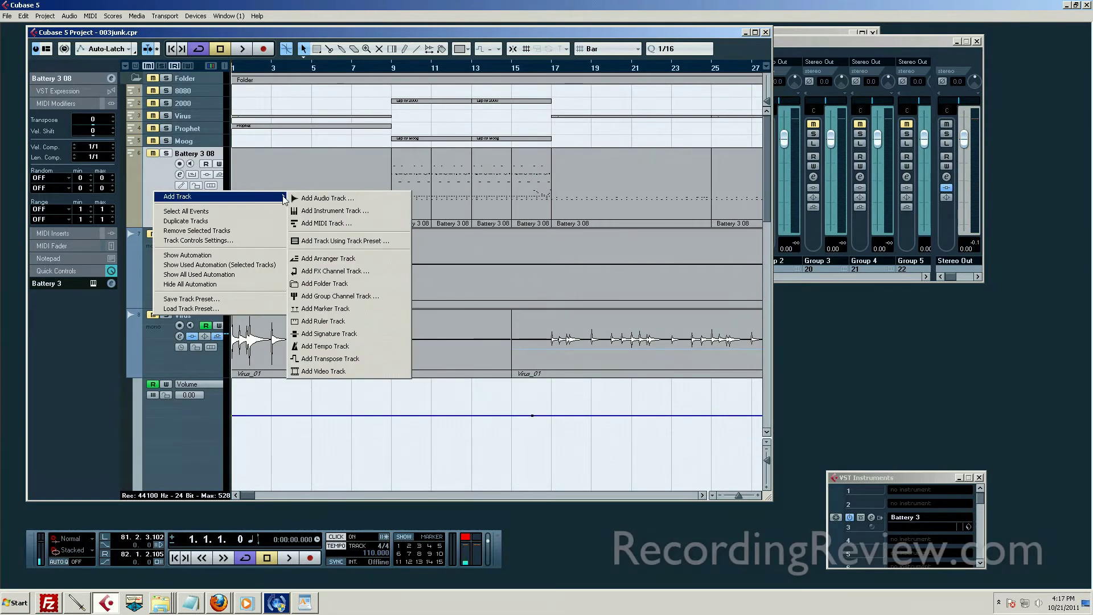
click(342, 223)
click(579, 329)
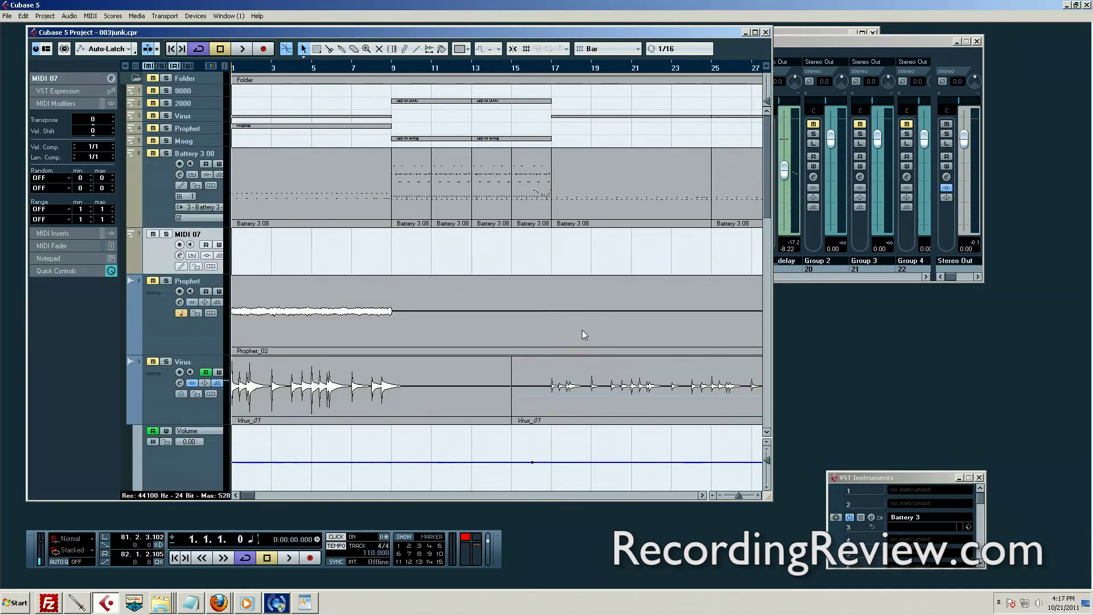
- Rename the new MIDI 07 track to 'junk'
double_click(188, 235)
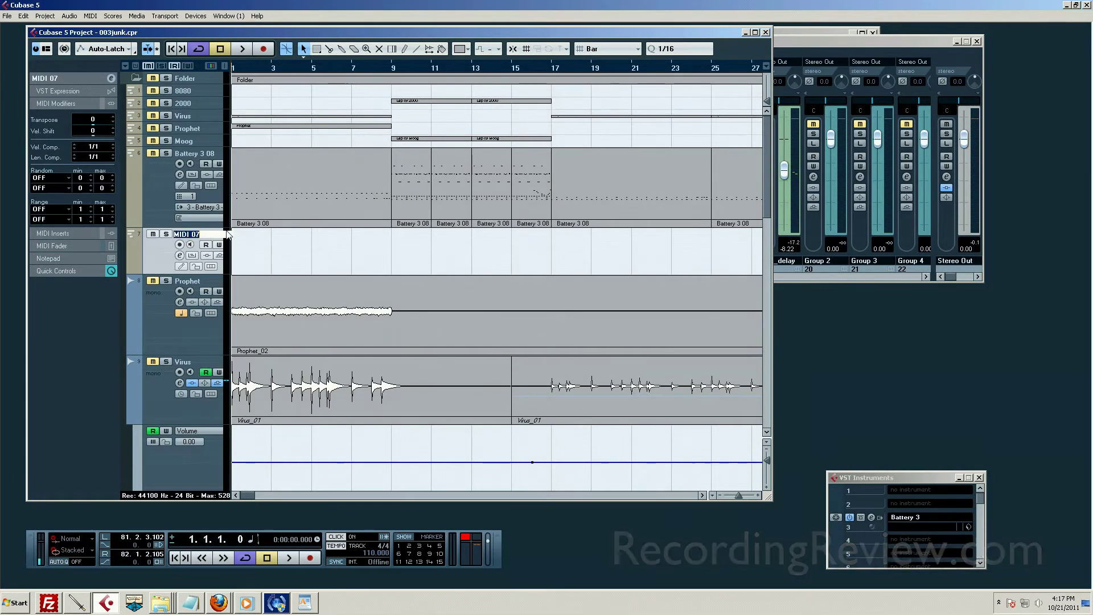
text(junk)
key(Return)
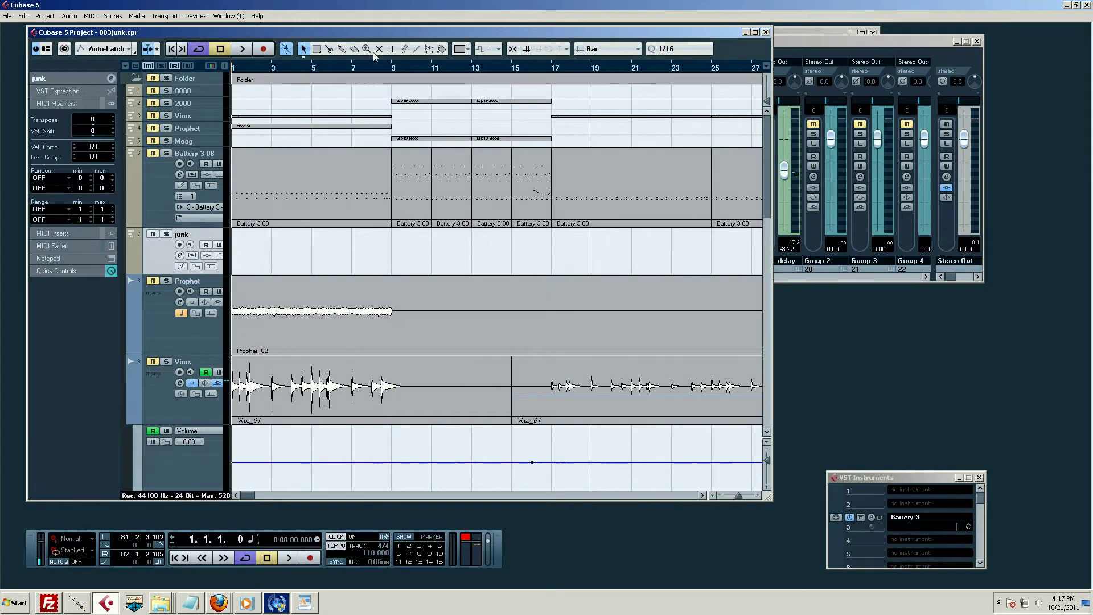
- With Snap on, draw a MIDI part on the junk track from bar 9 to bar 17
key(8)
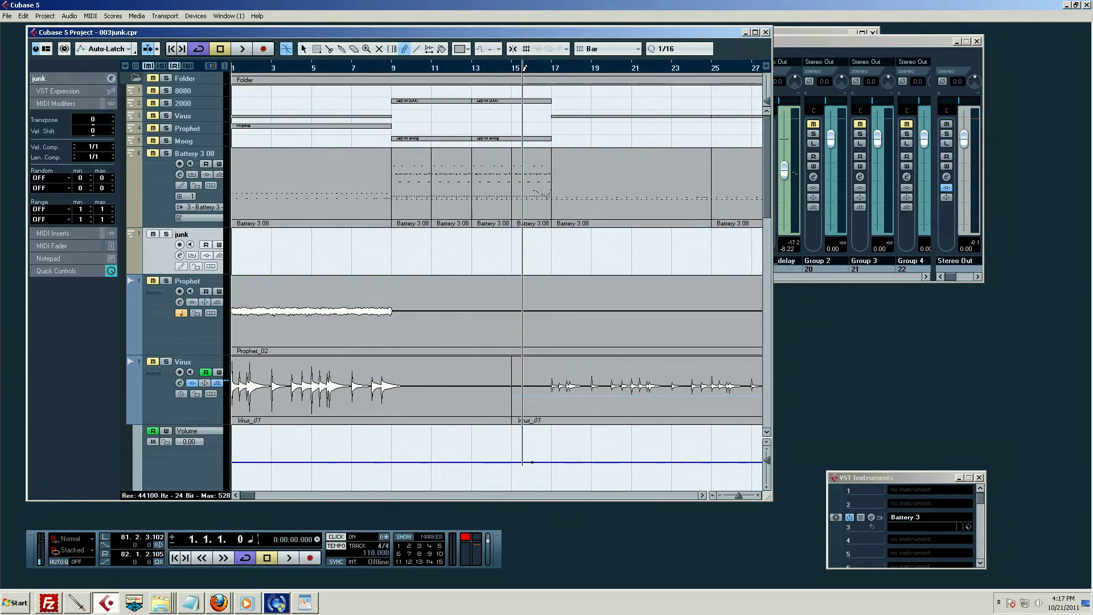
click(513, 49)
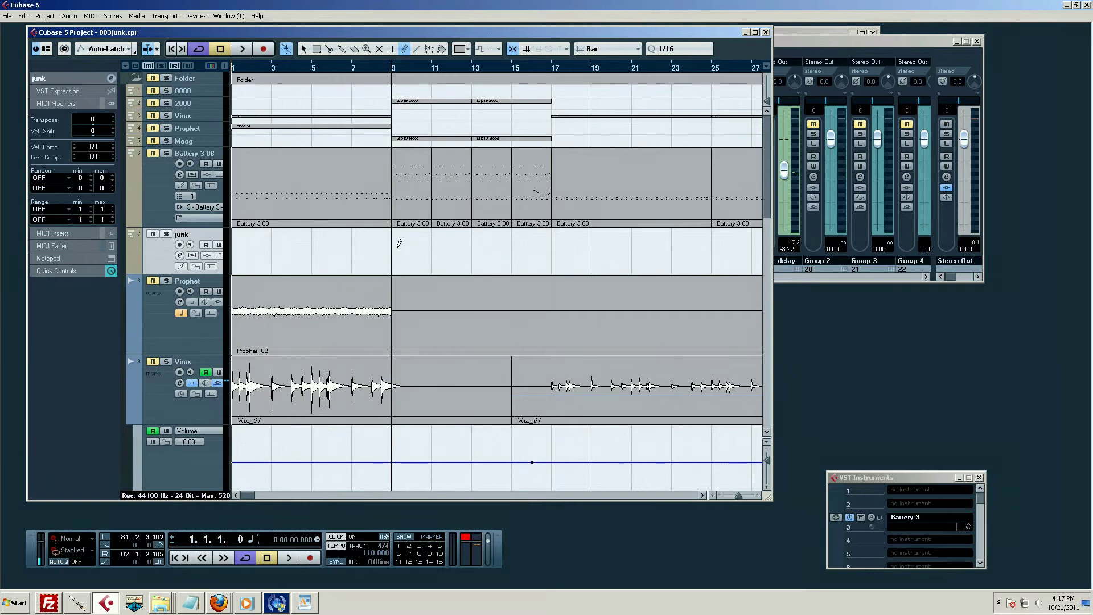
drag(400, 243, 551, 250)
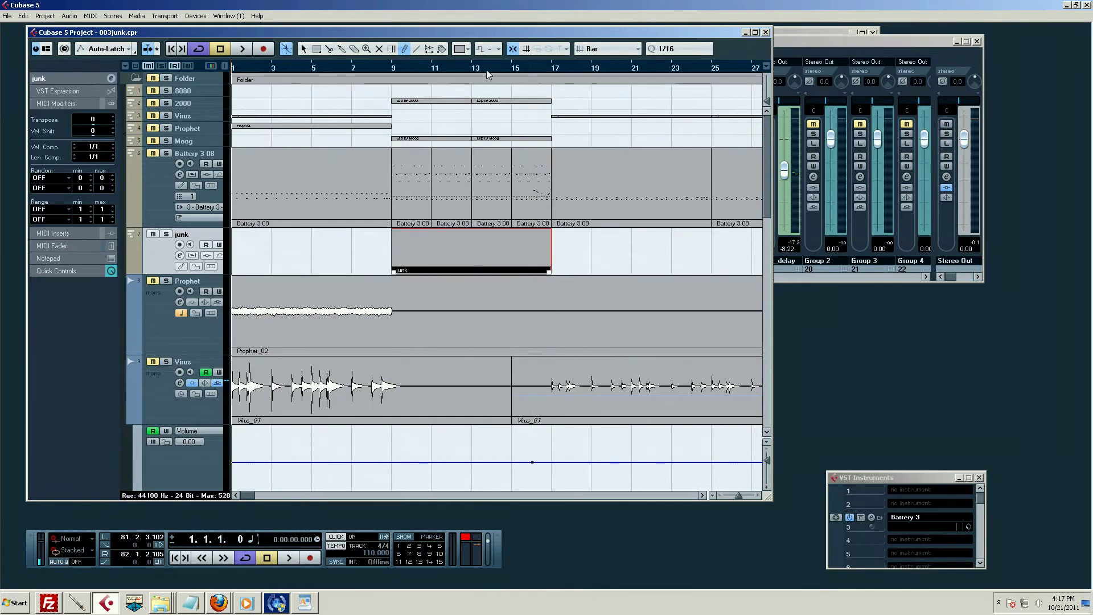
key(1)
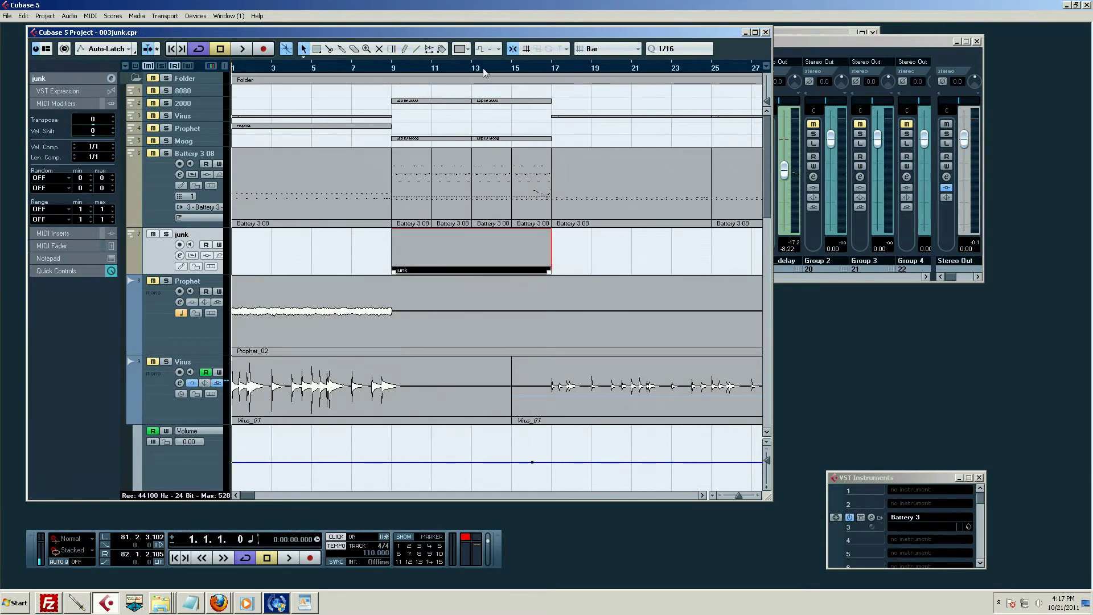
drag(548, 72, 541, 73)
key(n)
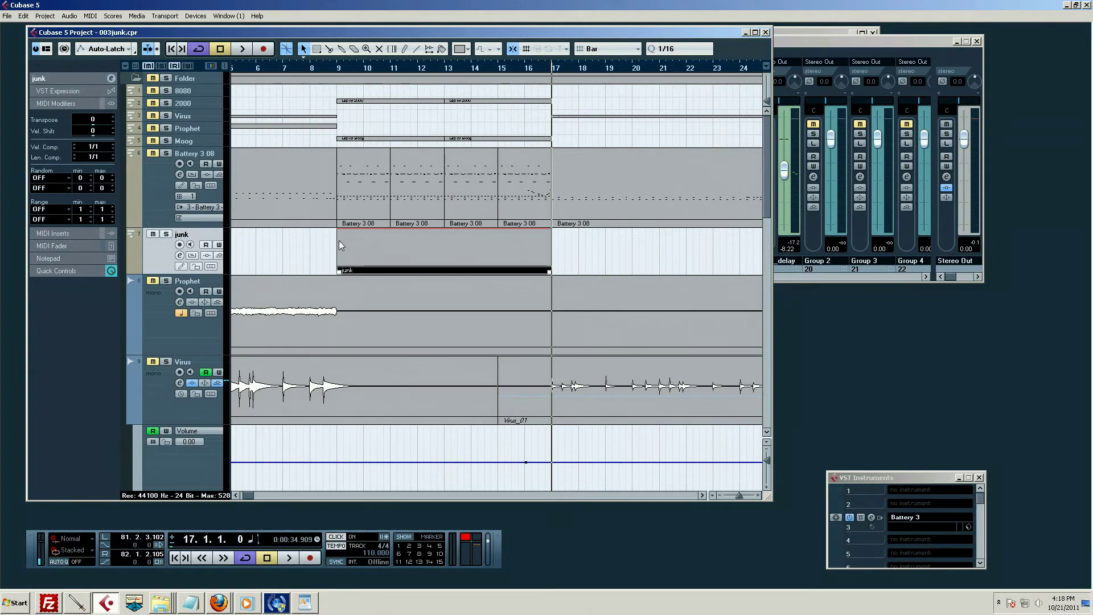
- Open the junk part in the Drum Editor from the MIDI menu, with the playhead at bar 9
double_click(383, 254)
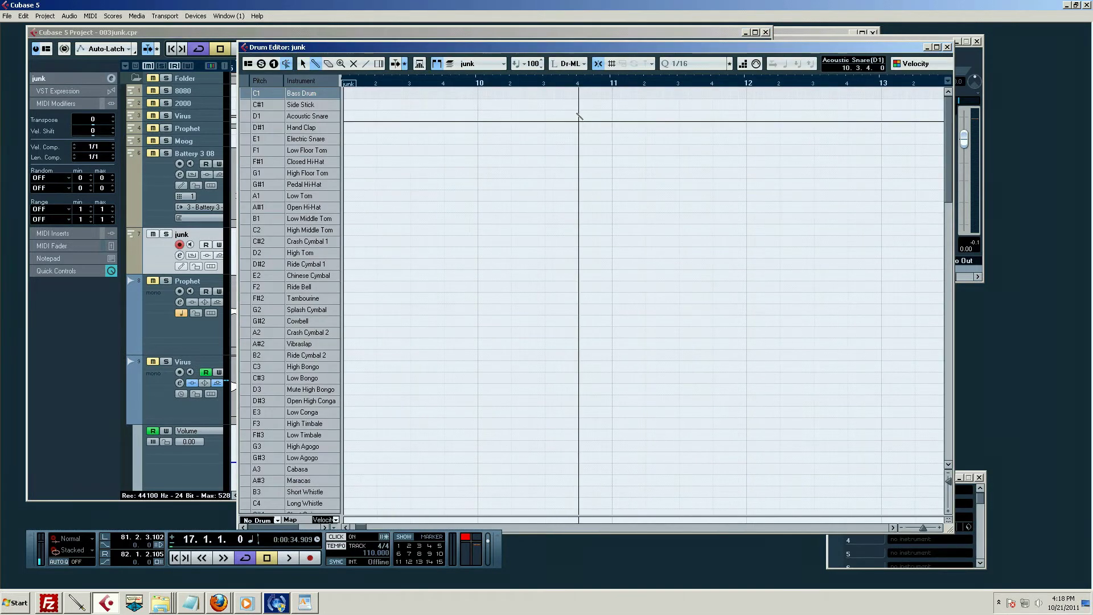
click(948, 48)
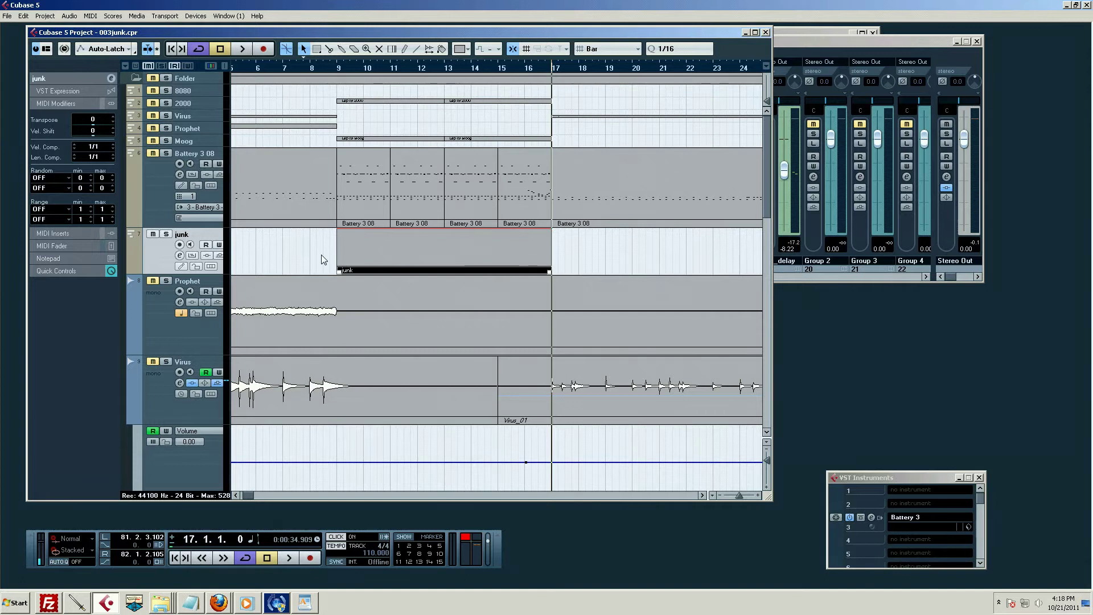
click(338, 70)
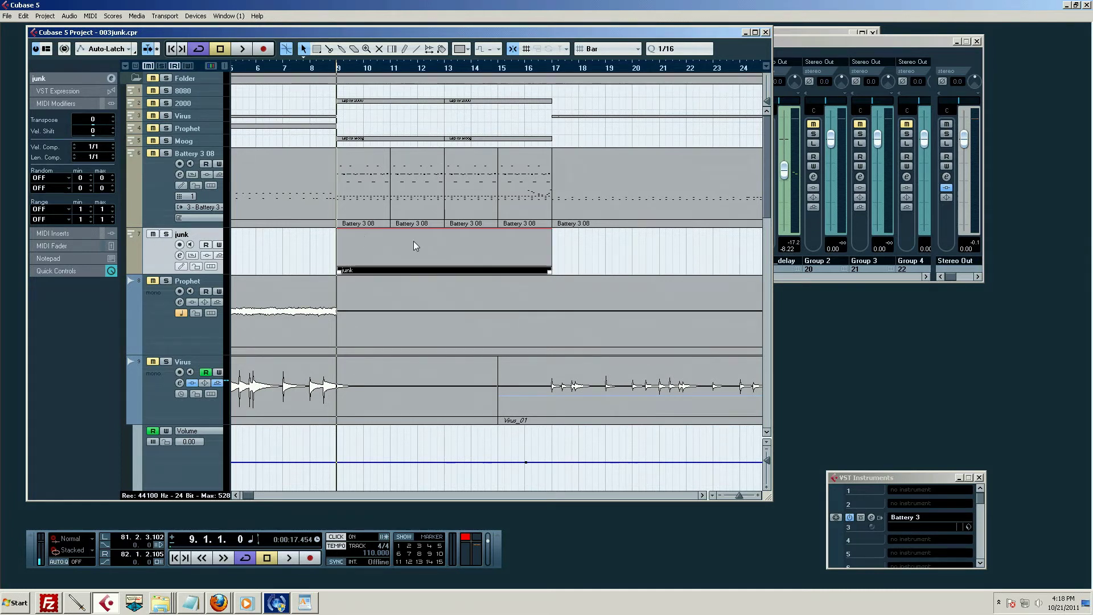
click(23, 16)
mouse_move(48, 19)
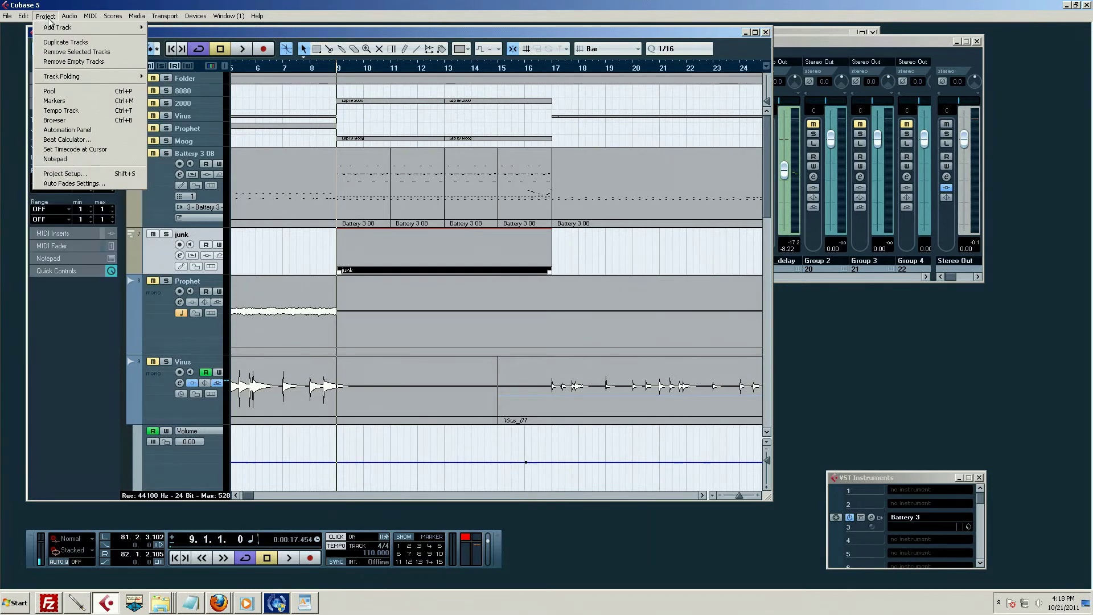
mouse_move(90, 20)
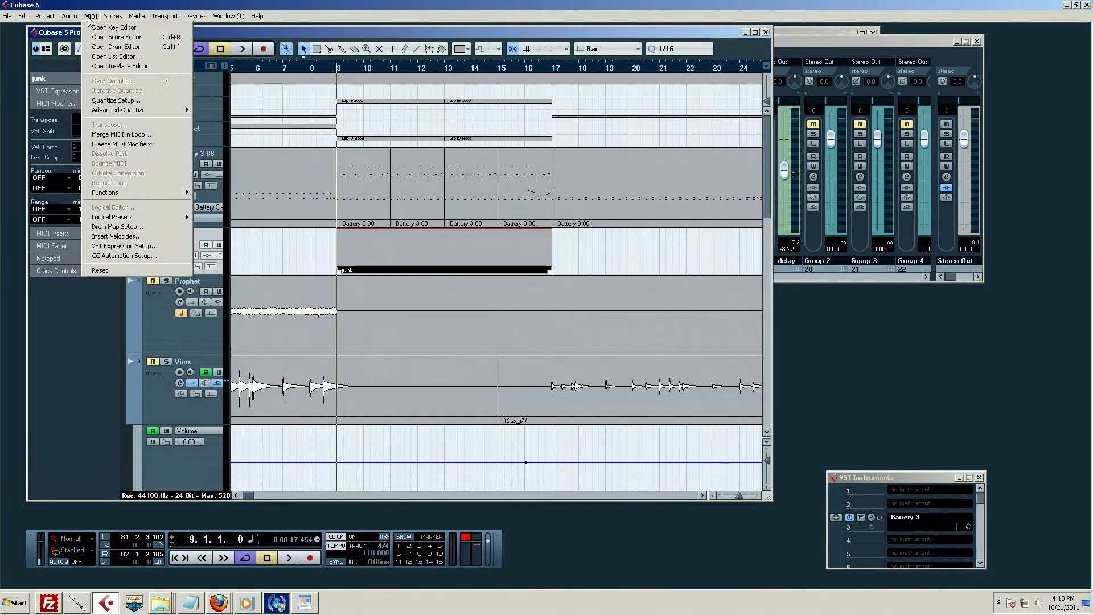
click(91, 49)
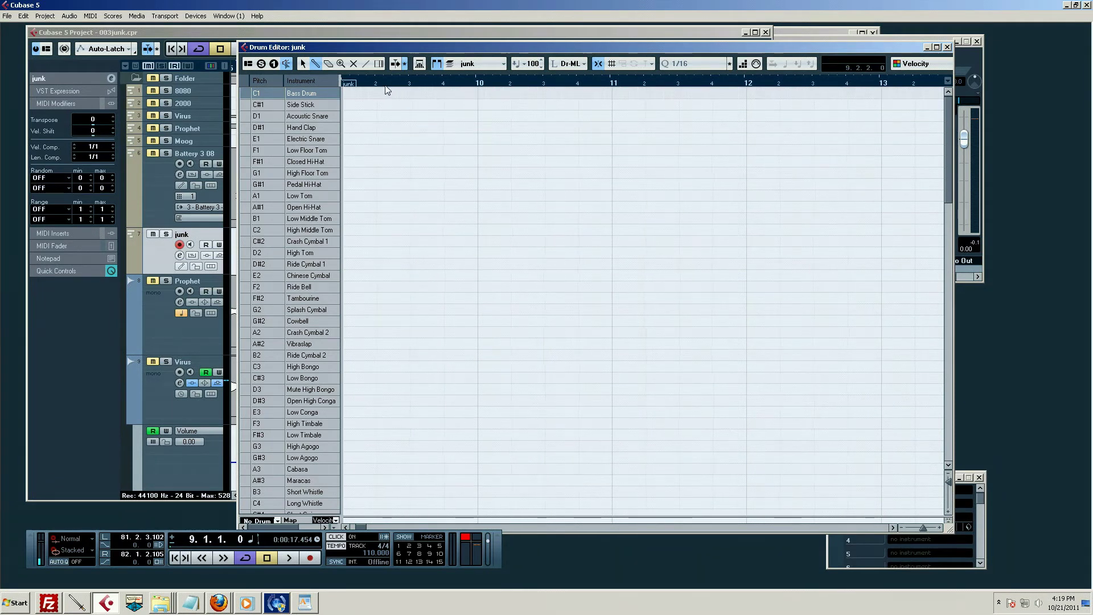
- Add Bass Drum notes on beats 1–4 of bar 10 and at 11.1
click(478, 92)
click(612, 92)
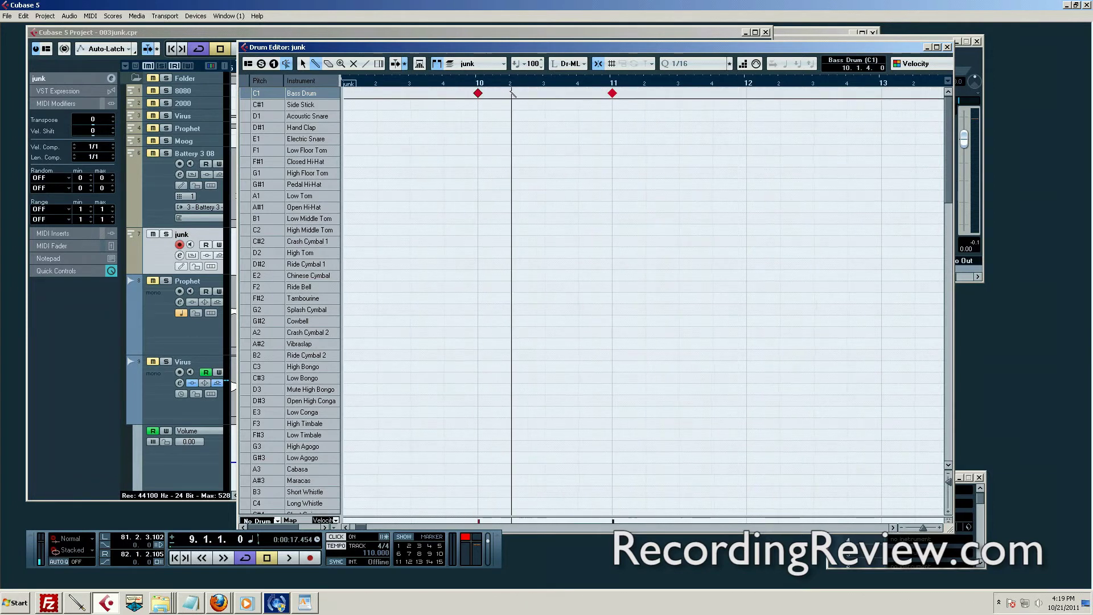
click(512, 93)
click(545, 92)
click(578, 92)
- Set the locators to bars 10–11 and play the loop with the metronome off, then stop
alt+click(608, 83)
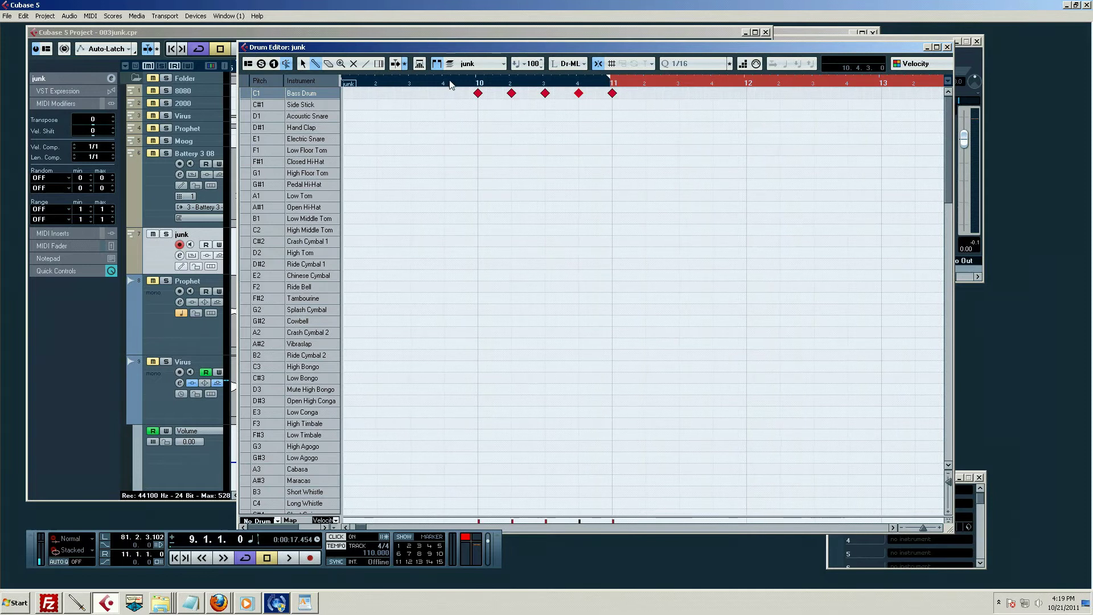
ctrl+click(478, 84)
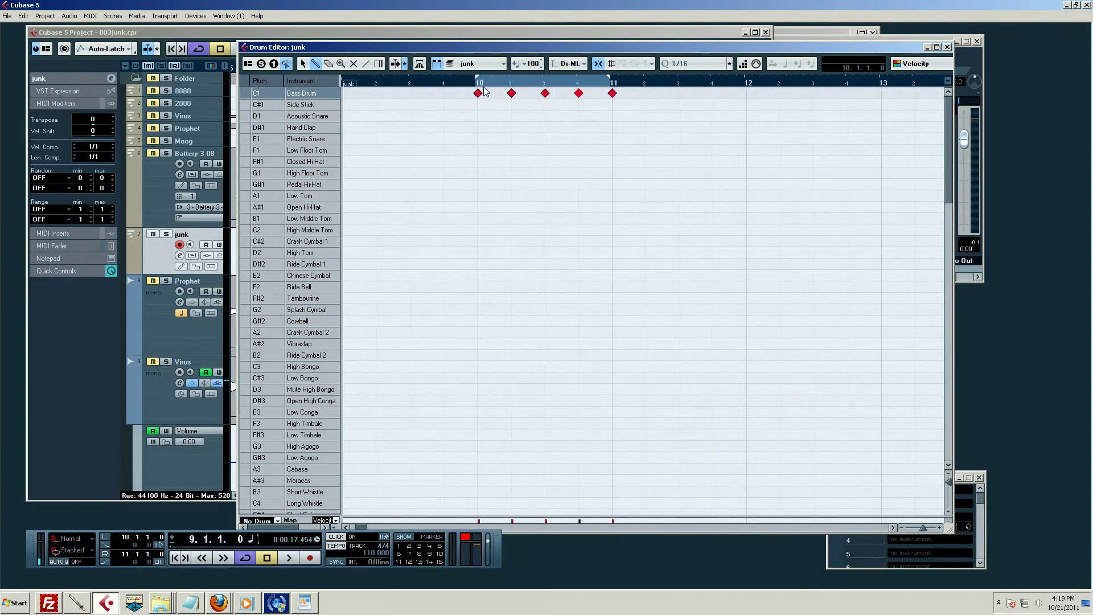
click(469, 93)
click(470, 93)
key(space)
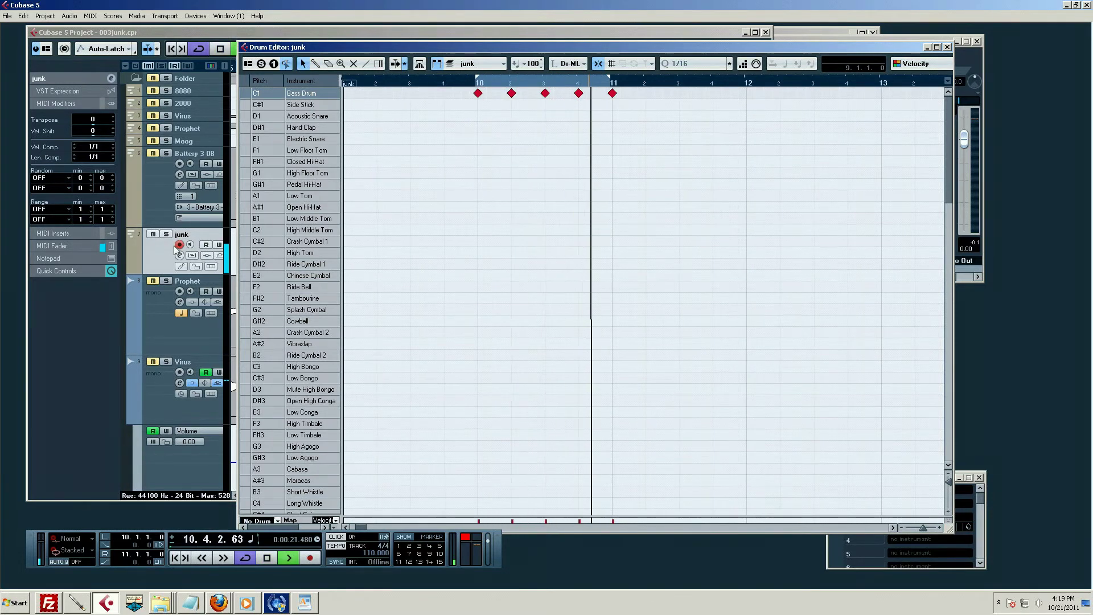
key(c)
click(156, 258)
key(space)
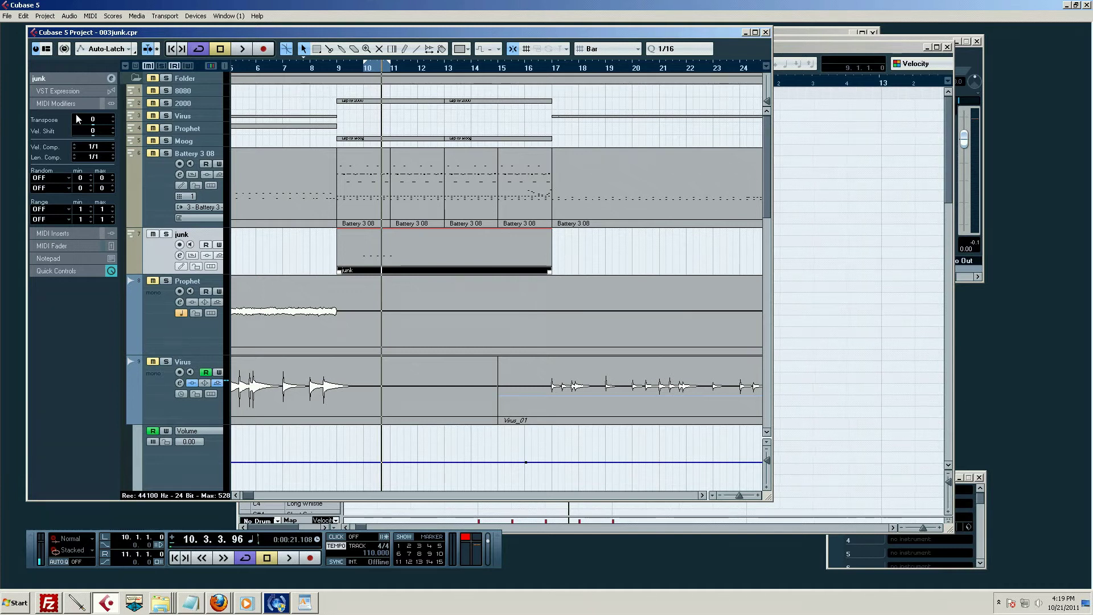
- Route the junk track to the UM-3G MIDI port on channel 1 and audition it
click(71, 82)
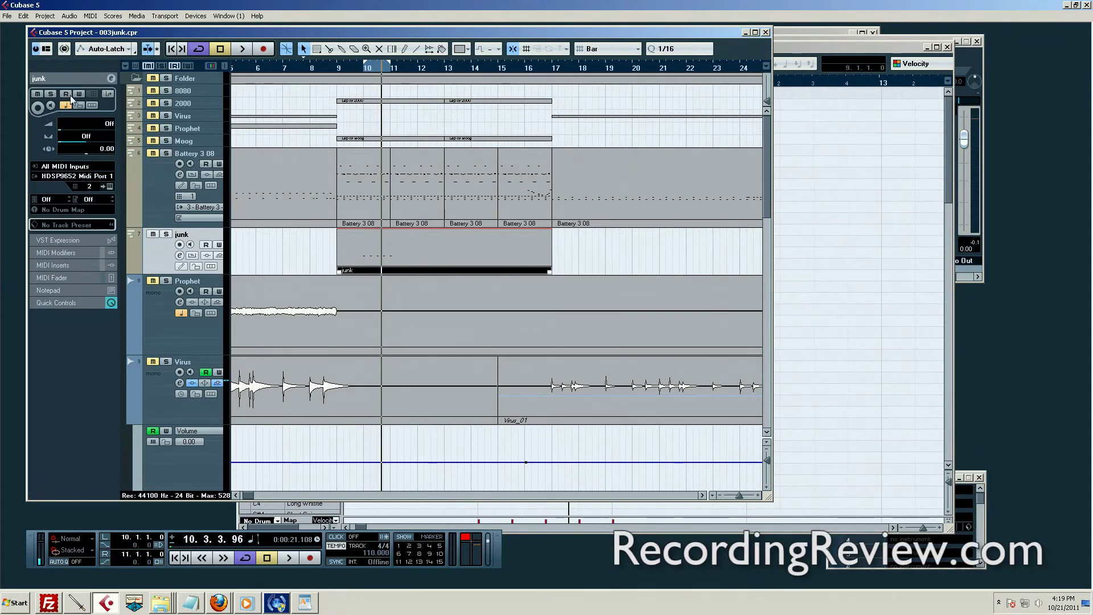
click(73, 176)
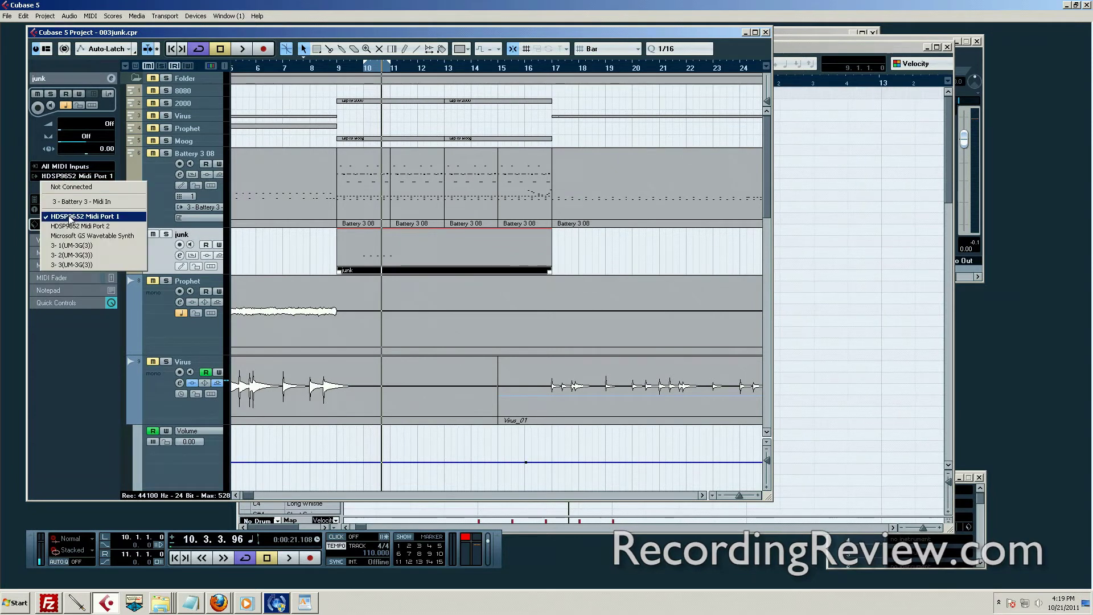
click(71, 264)
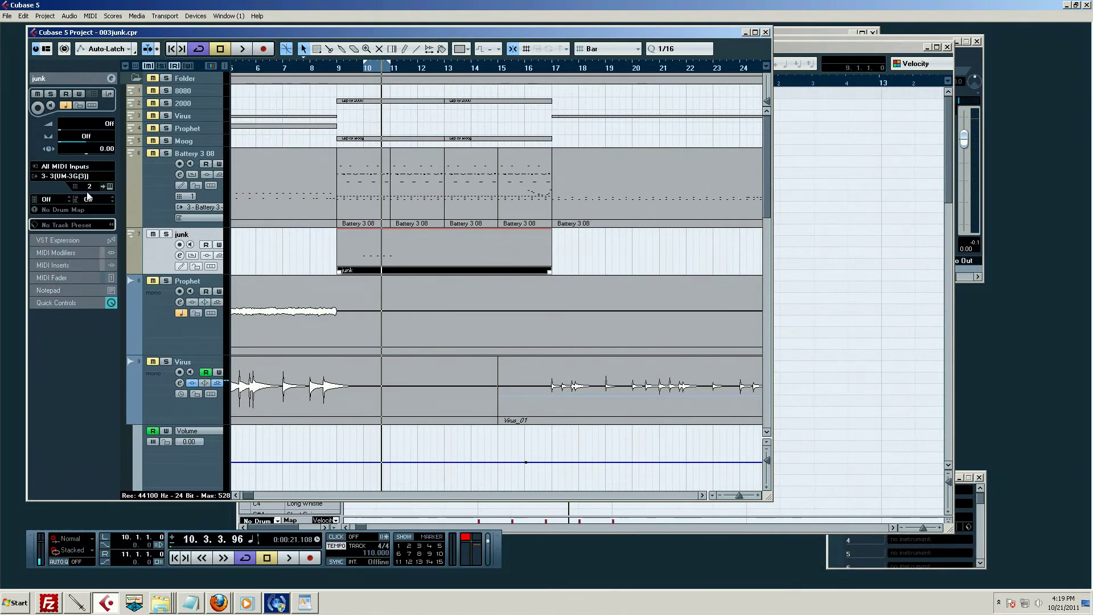
click(89, 190)
click(91, 200)
key(space)
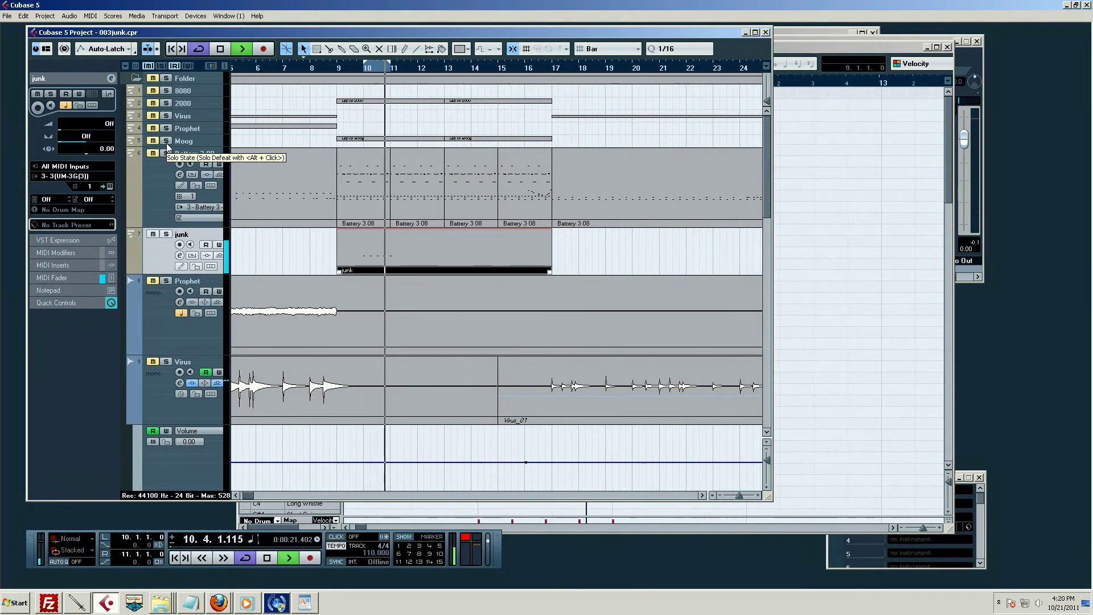
key(space)
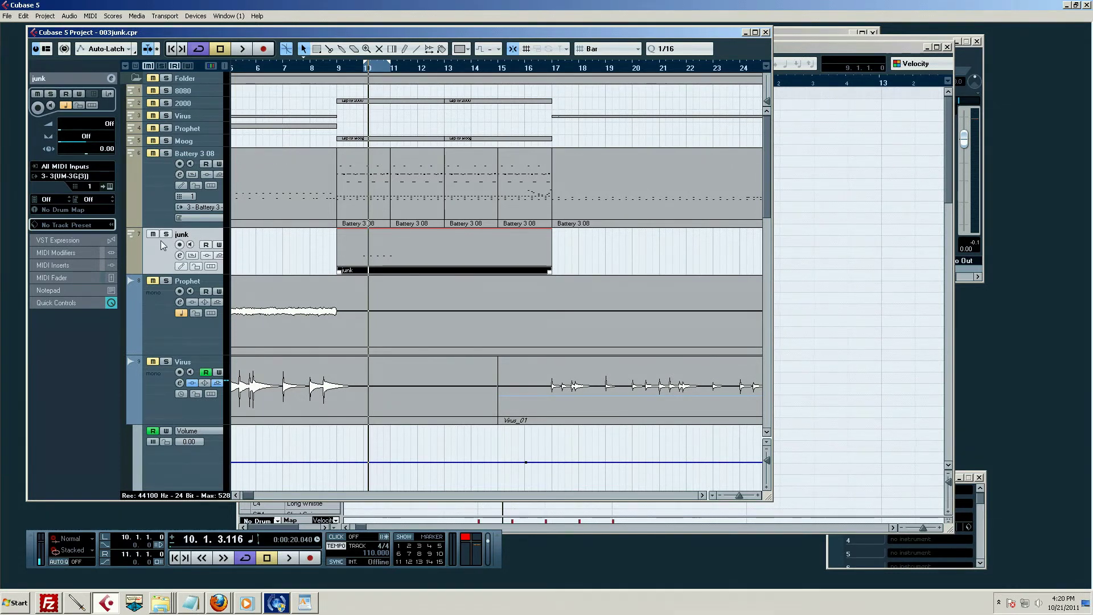
- Switch the junk track to channel 2, audition it, and route it to 3 - Battery 3 - Midi In
click(95, 192)
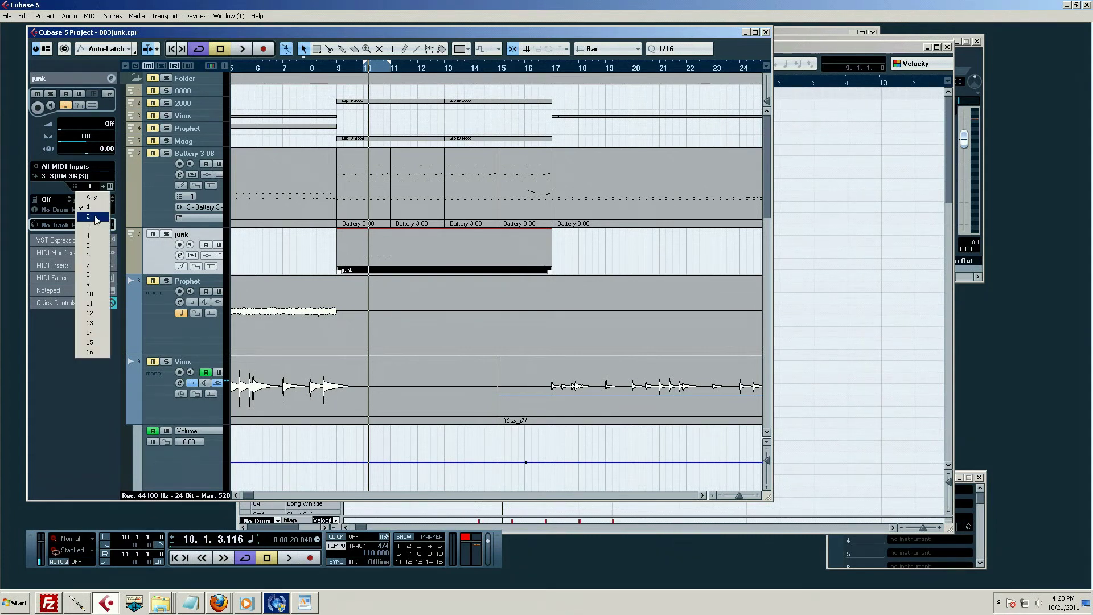
click(97, 210)
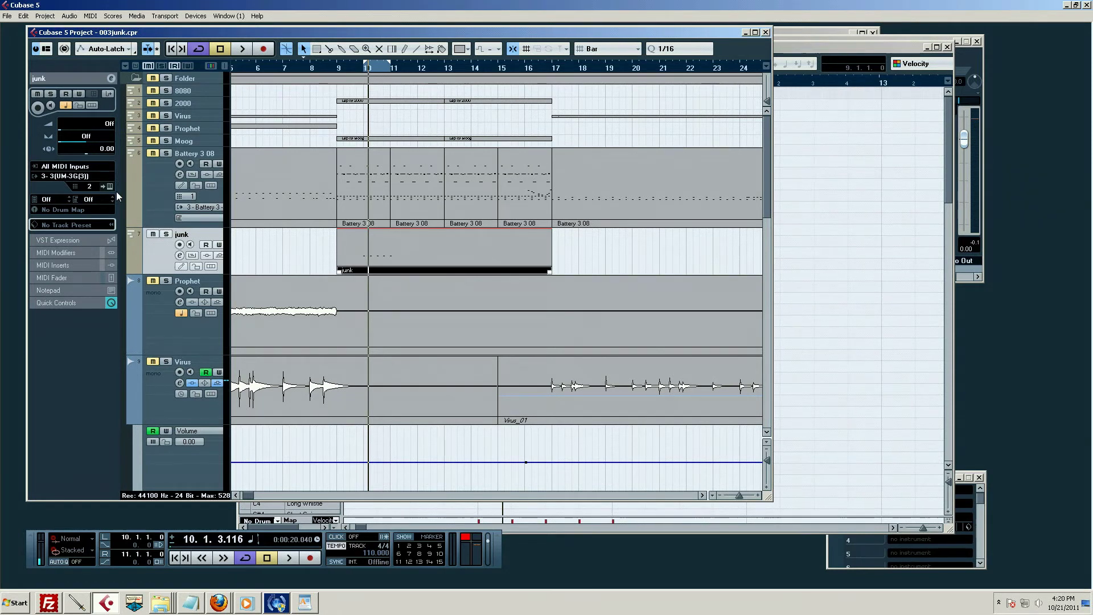
key(space)
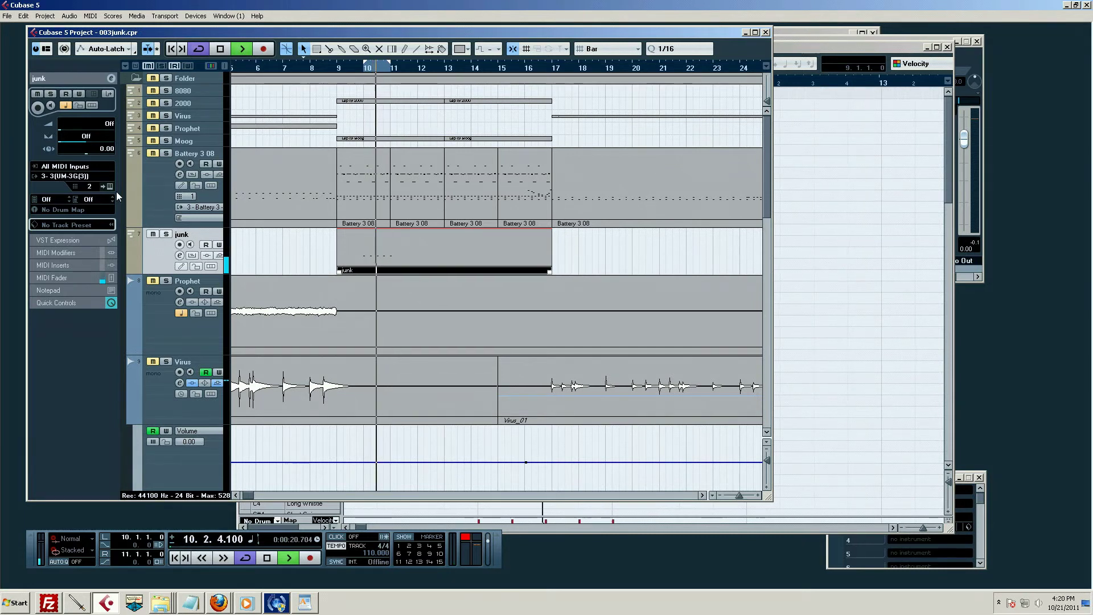
key(space)
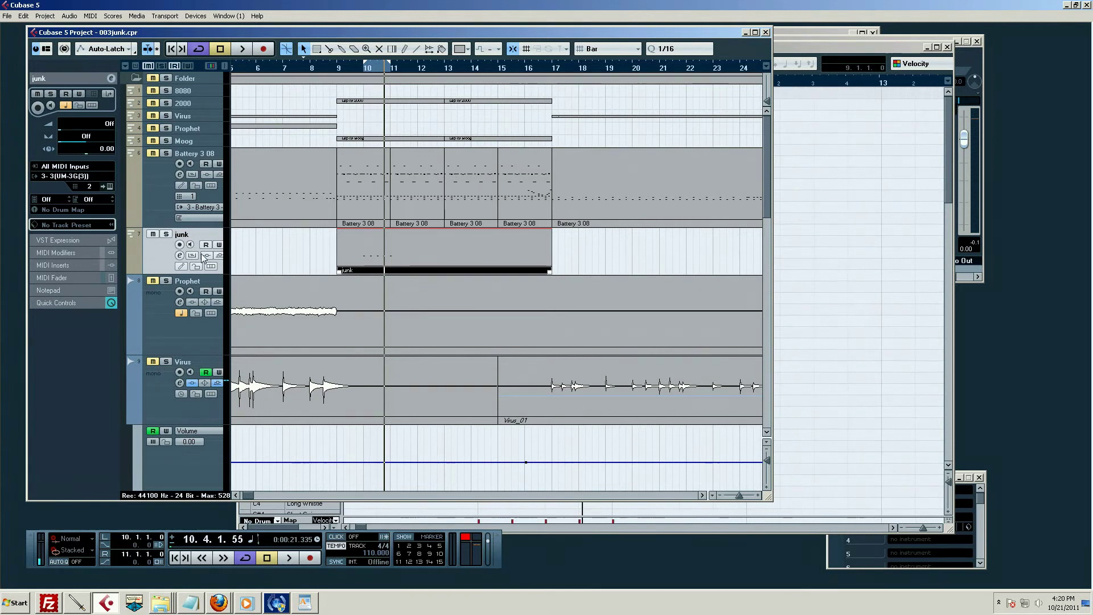
click(68, 176)
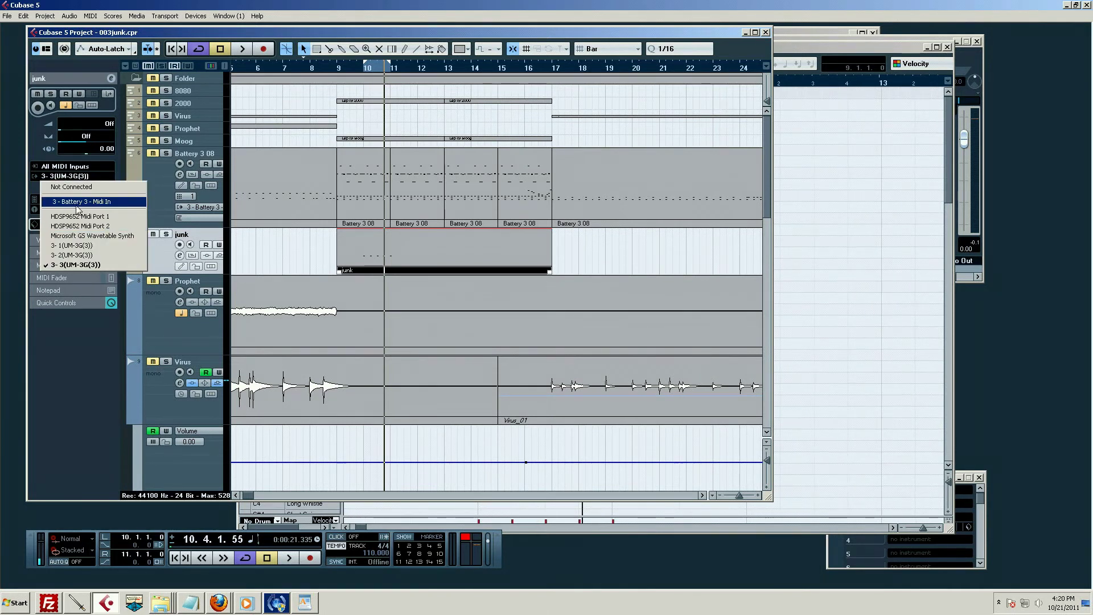
click(82, 201)
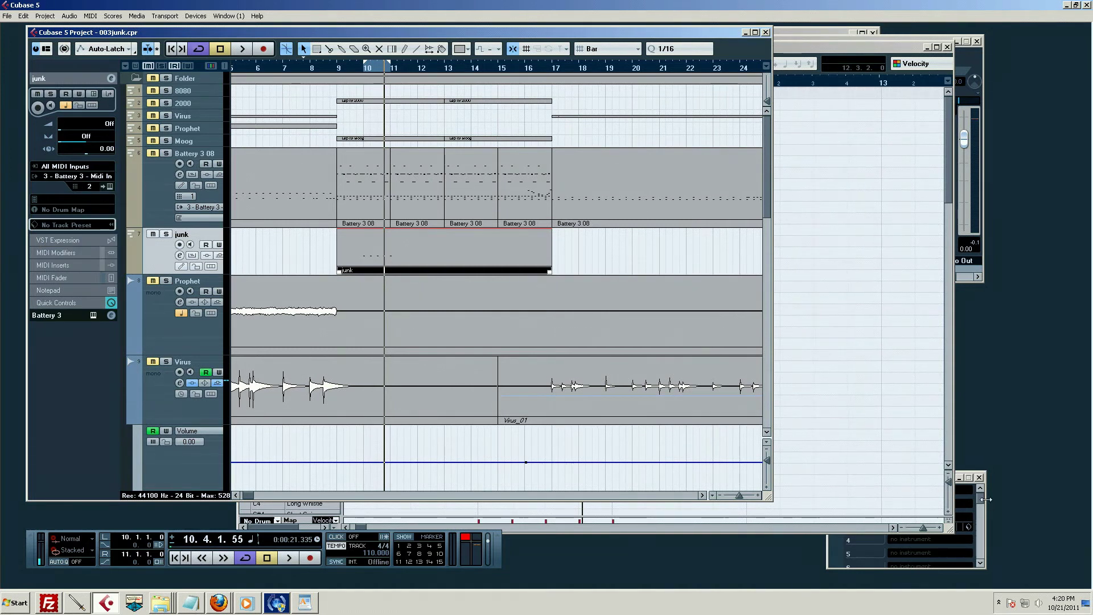
click(983, 502)
- Load Drumatic 3 from the Drums category into empty VST Instruments slot 4
drag(941, 480, 984, 466)
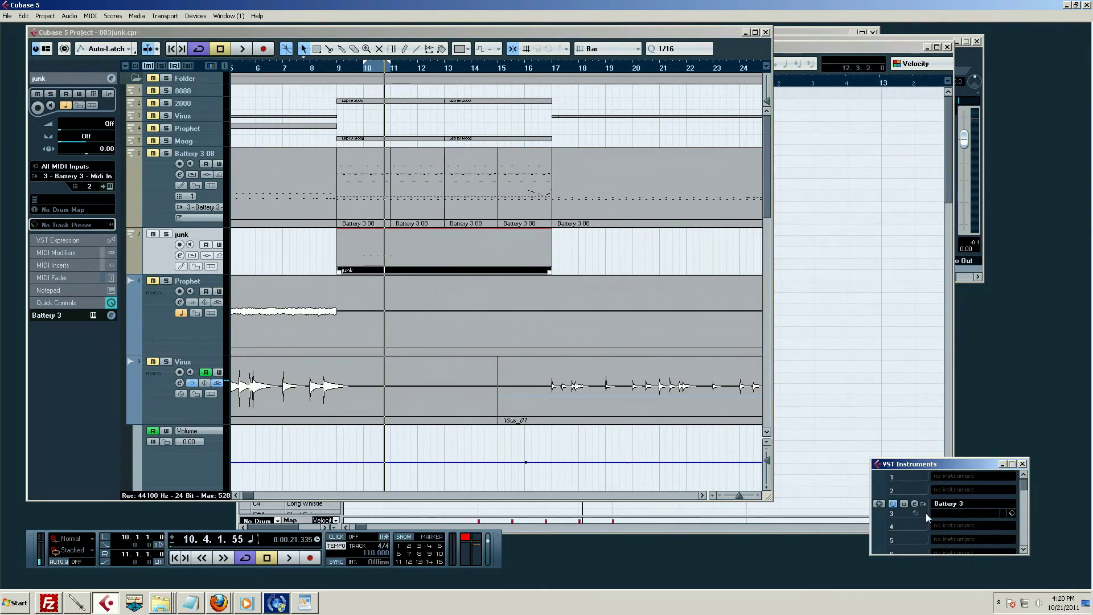
click(950, 529)
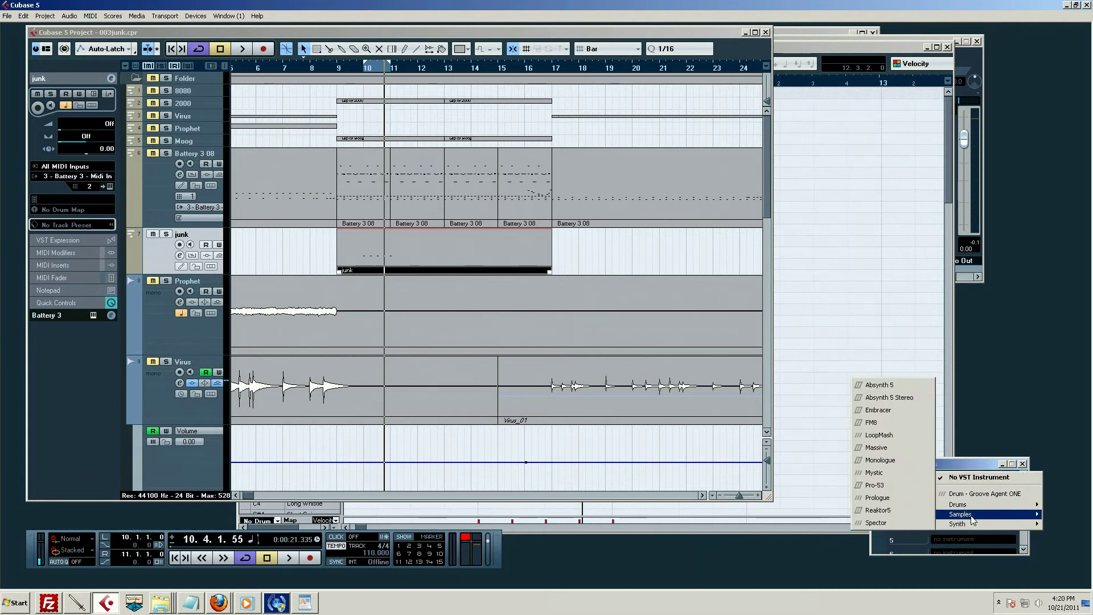
mouse_move(975, 511)
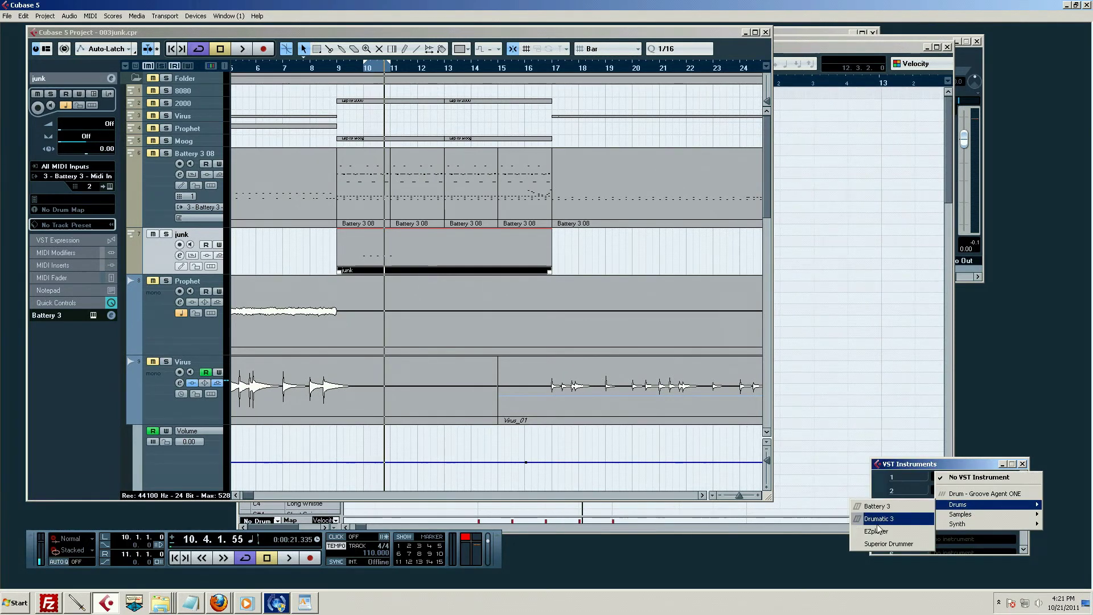
click(894, 519)
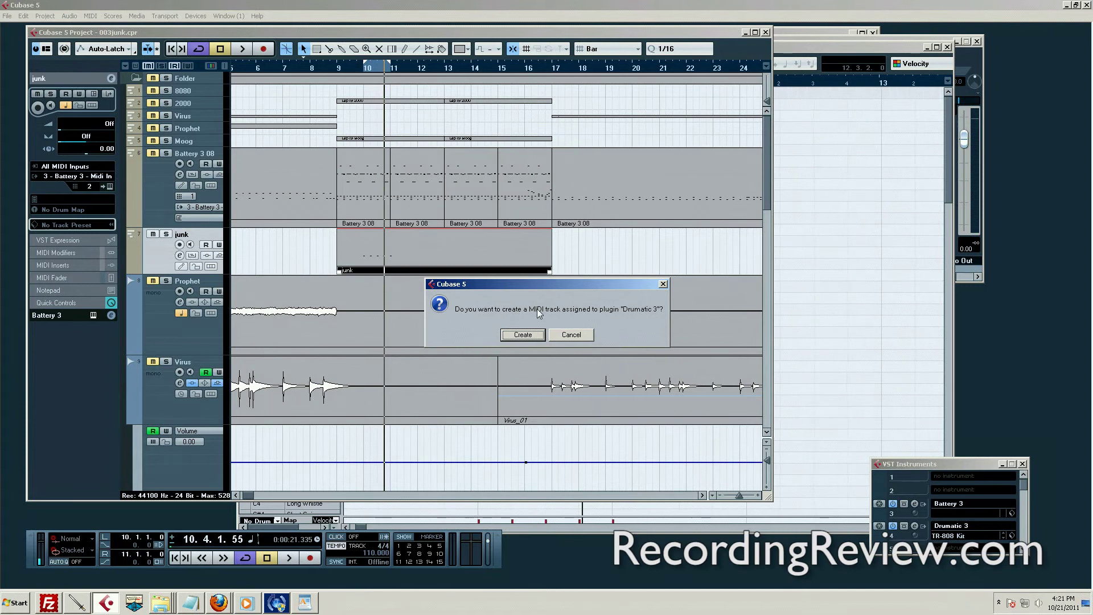
- Create the Drumatic 3 MIDI track, then move the junk part onto it and undo the move
click(523, 334)
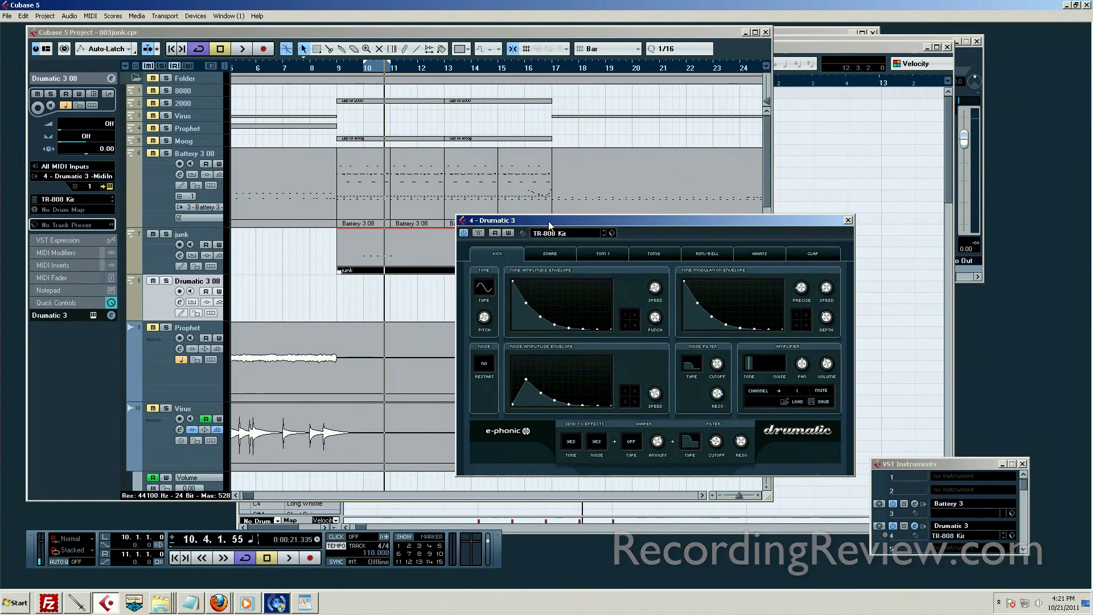
drag(551, 220, 699, 72)
click(422, 264)
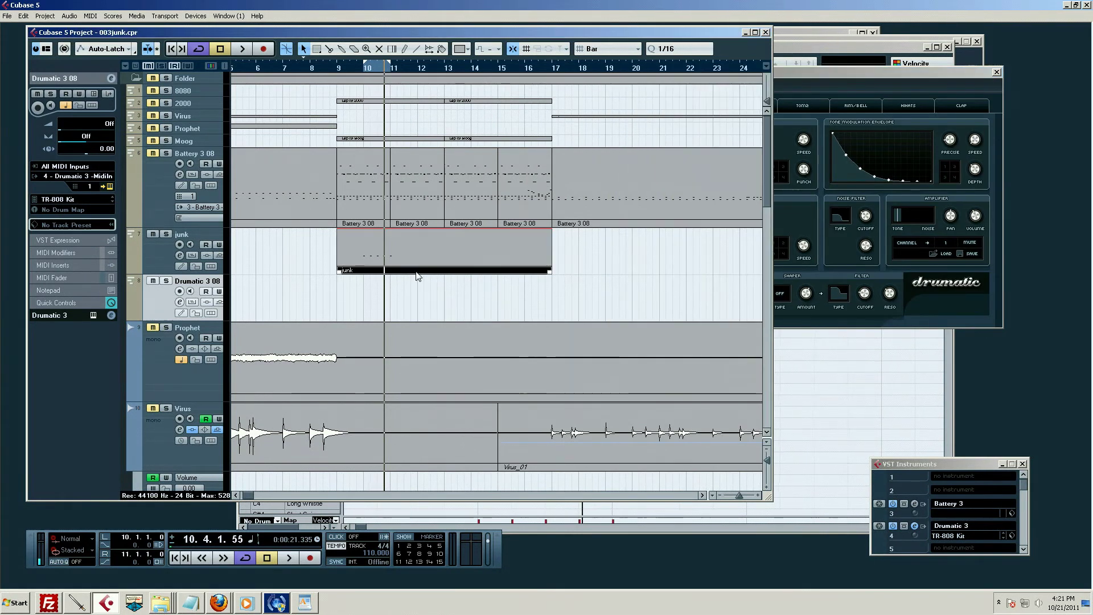
drag(375, 262, 389, 302)
click(512, 49)
key(ctrl+z)
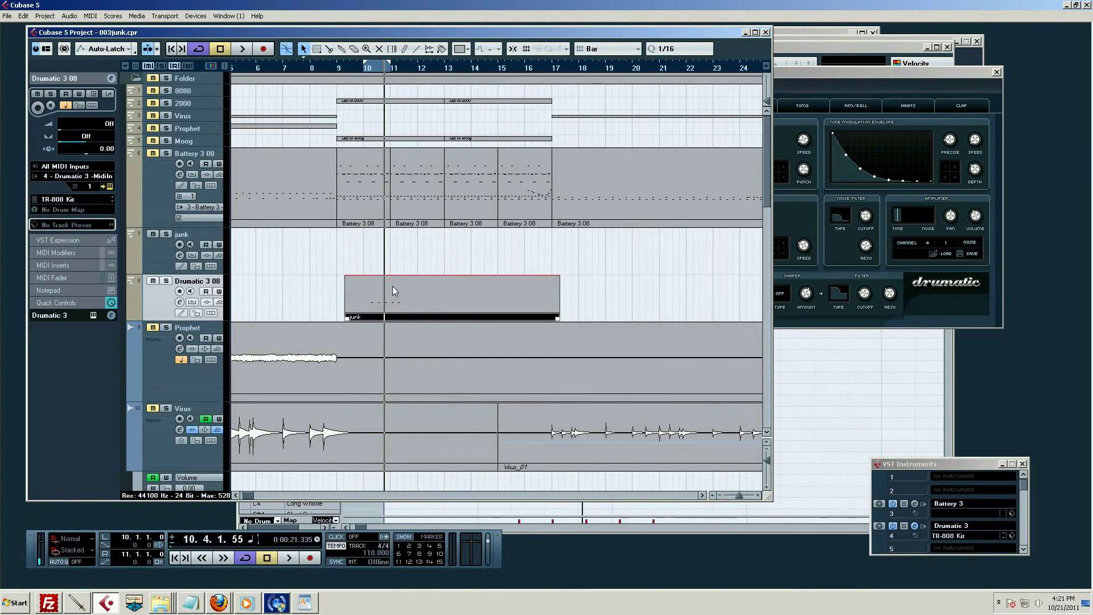
key(ctrl+z)
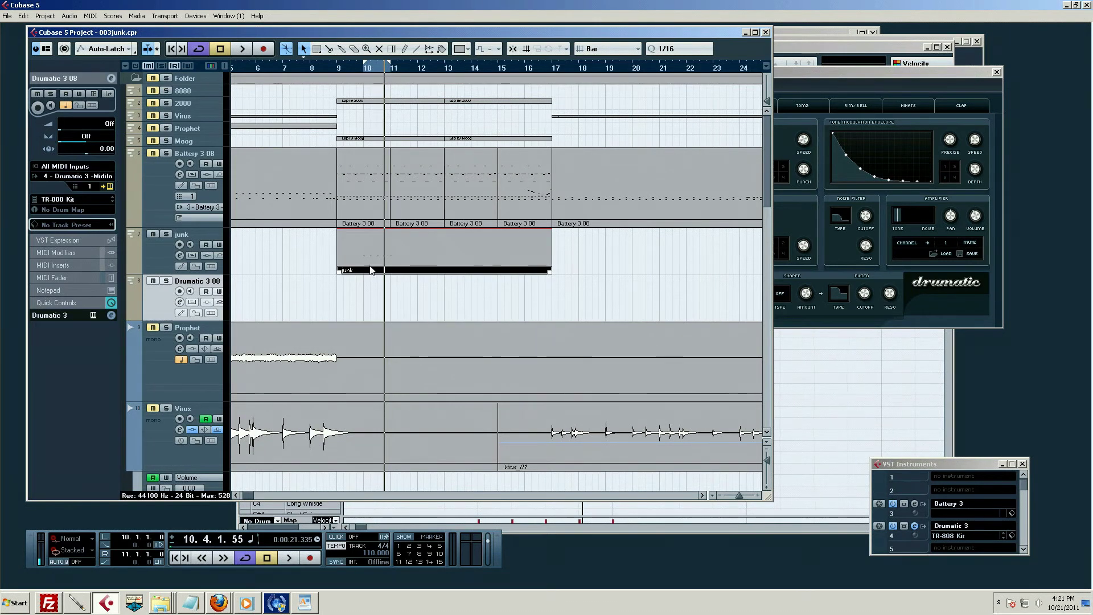
- Copy the junk part onto the Drumatic 3 08 track at bar 9 and solo that track
mouse_move(373, 268)
mouse_down()
mouse_move(380, 315)
mouse_move(375, 257)
mouse_up()
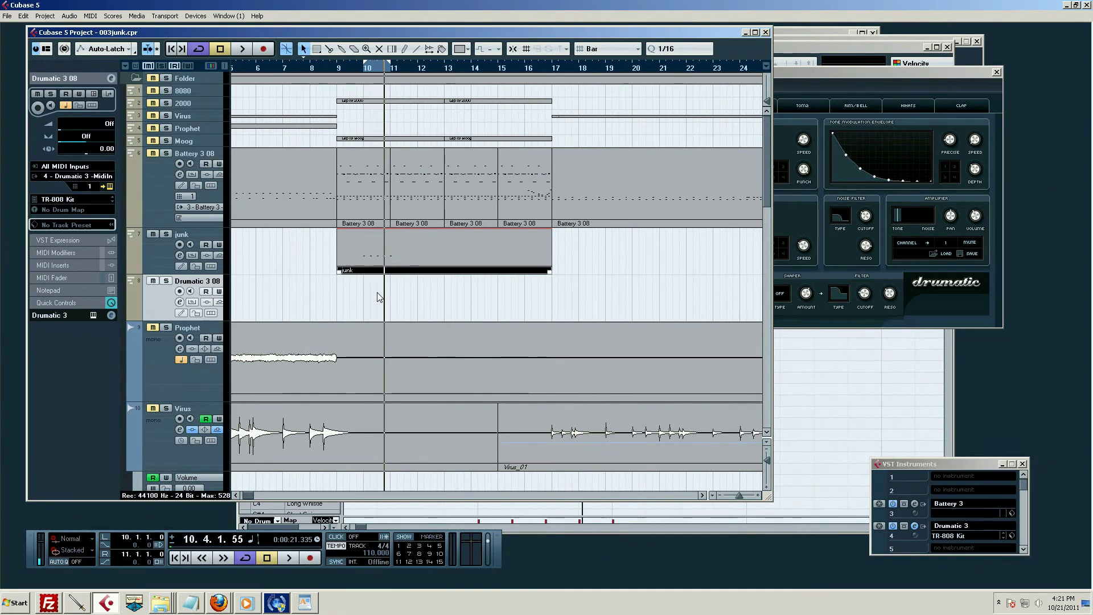
drag(376, 259, 414, 320)
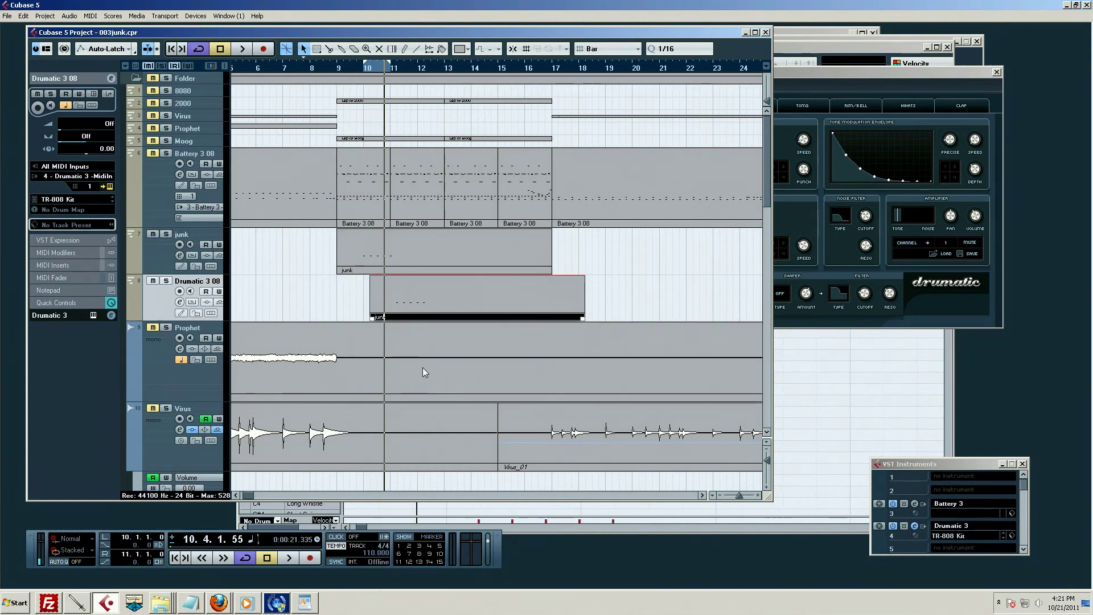
key(ctrl+z)
drag(404, 259, 410, 311)
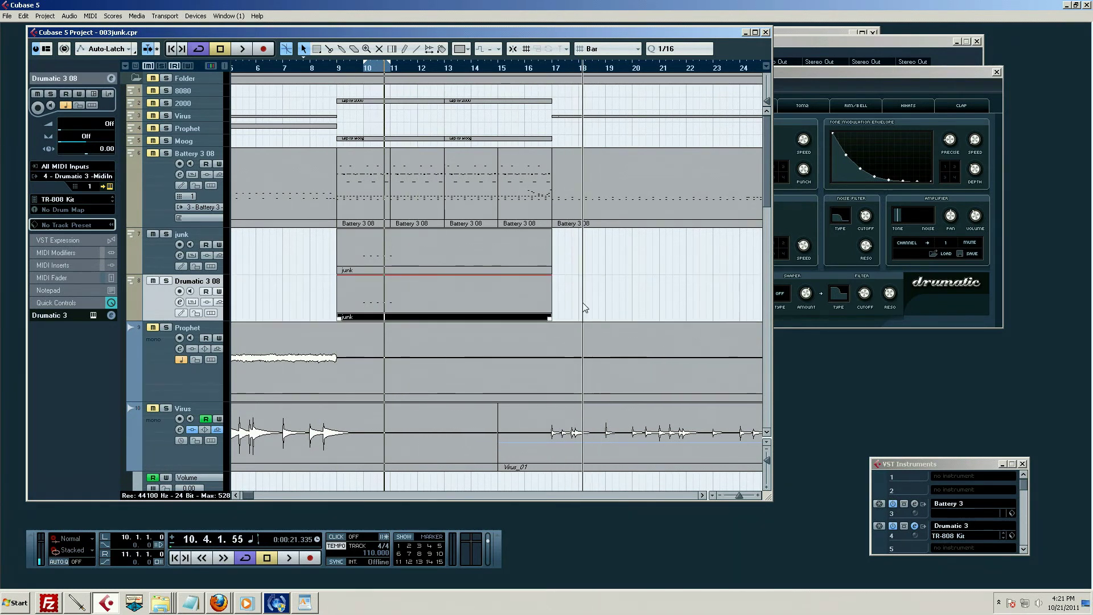
key(5)
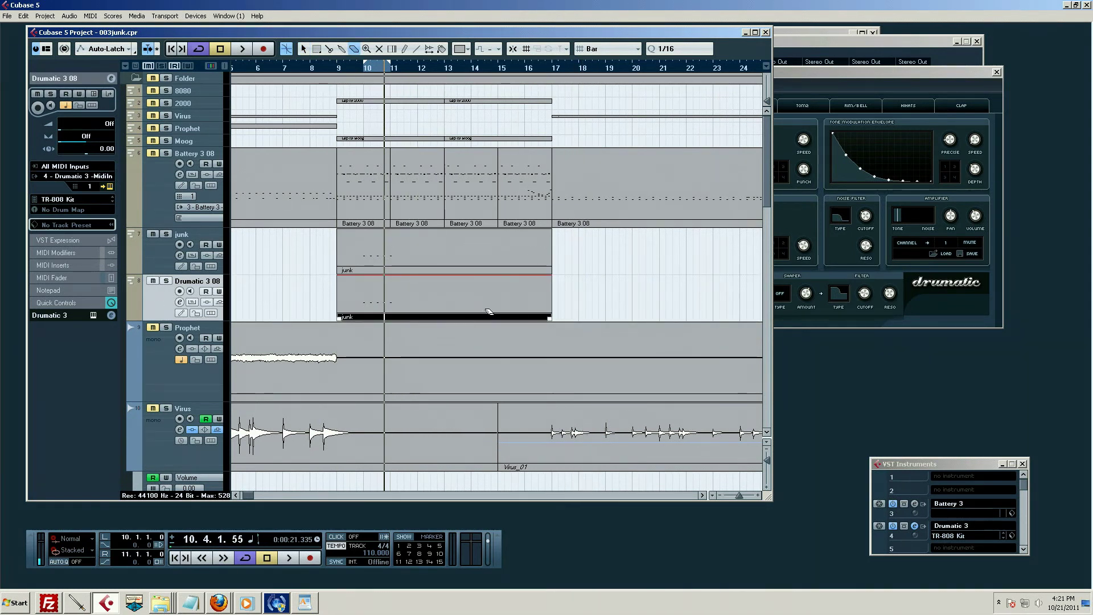
key(s)
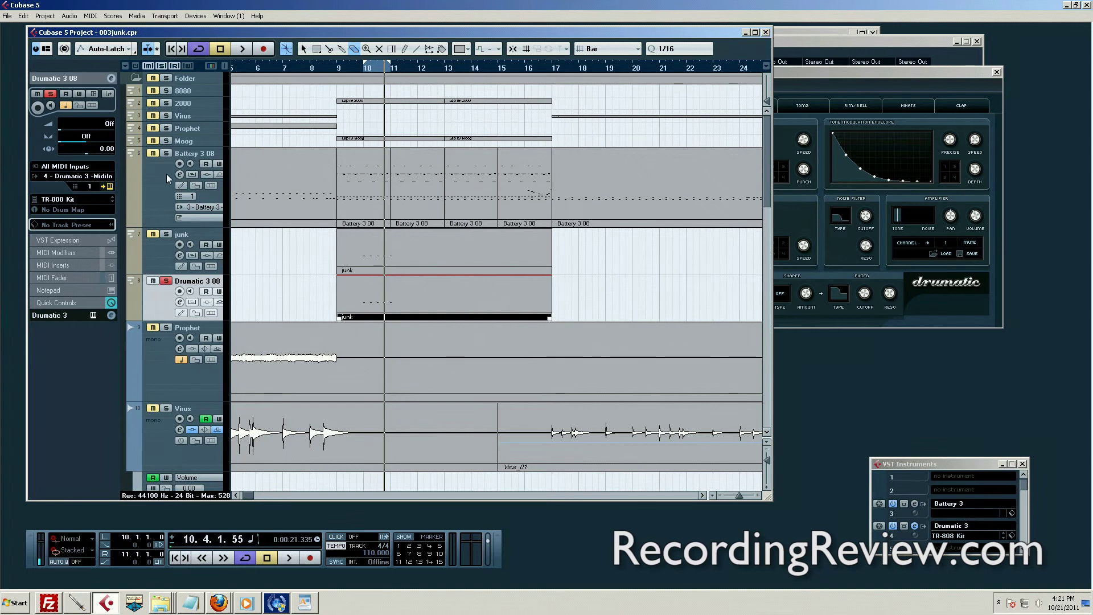
- Add an empty MIDI 09 track on channel 1 and erase the original junk part from the junk track
click(84, 177)
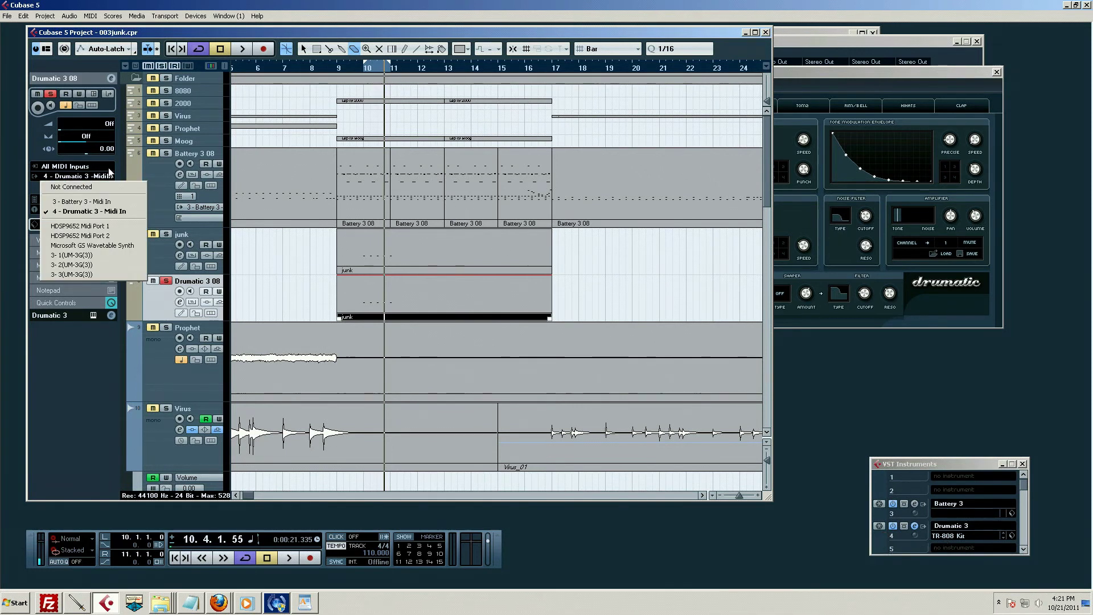
click(86, 212)
right_click(149, 304)
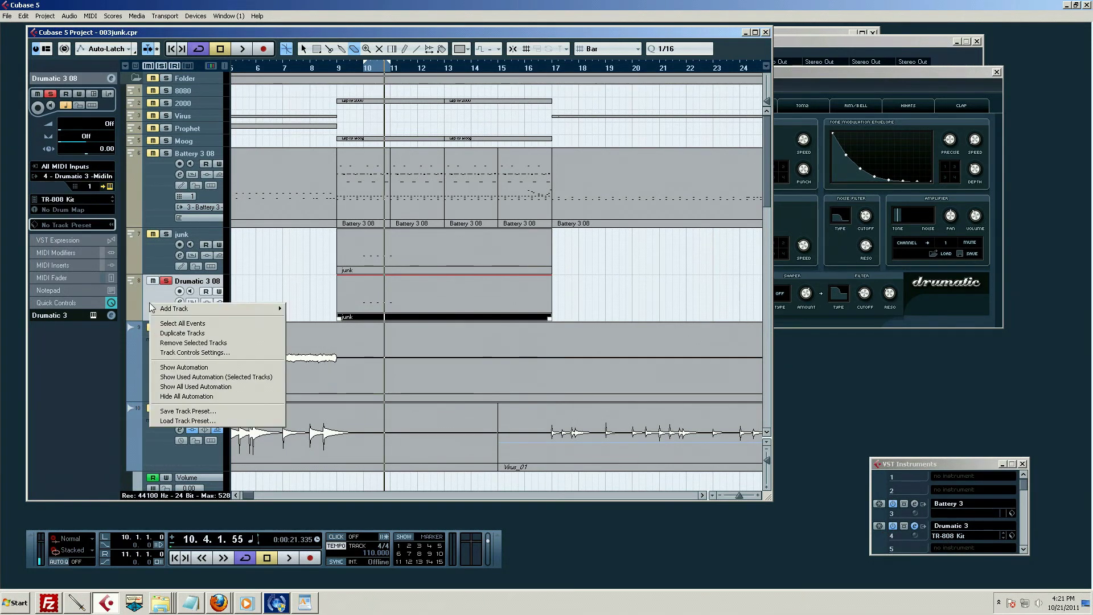
mouse_move(268, 309)
click(320, 336)
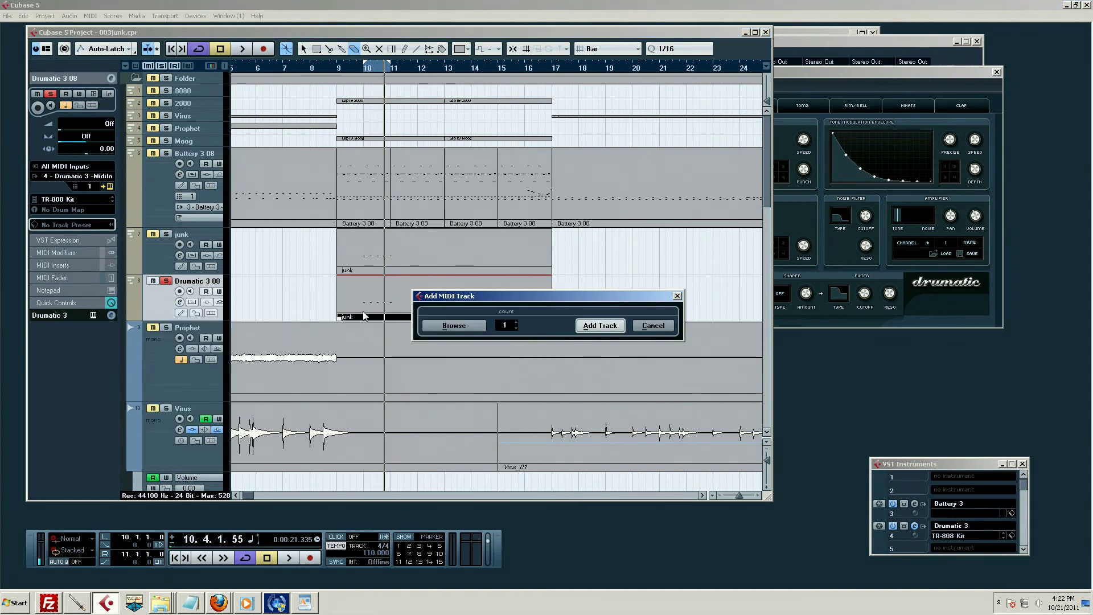
click(584, 325)
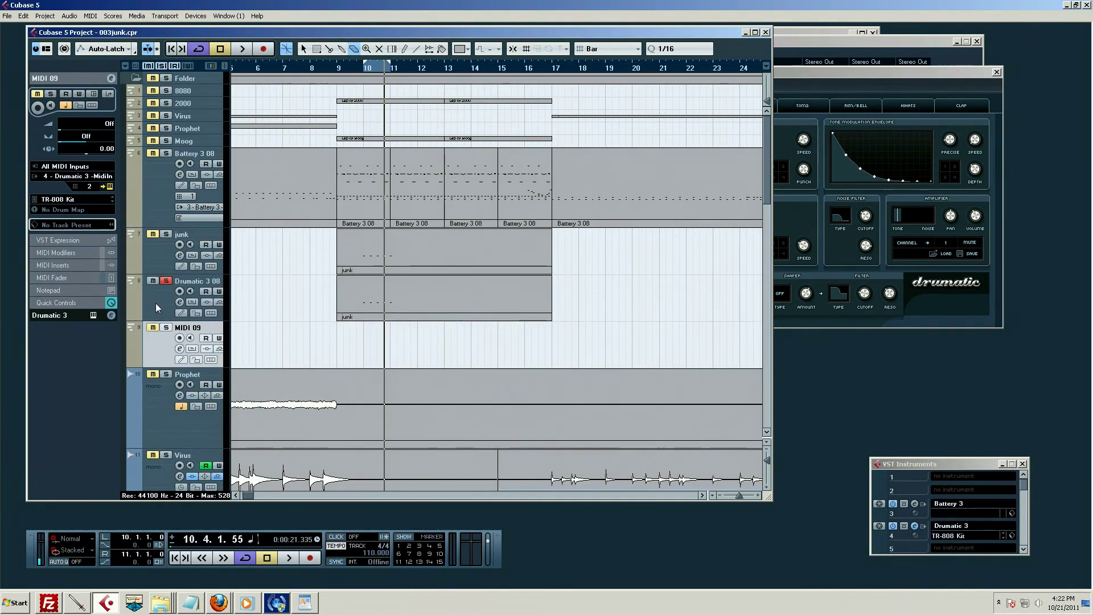
click(91, 186)
click(92, 200)
click(372, 262)
- Select the Drumatic 3 08 track and play the project from just before bar 10
key(1)
click(251, 300)
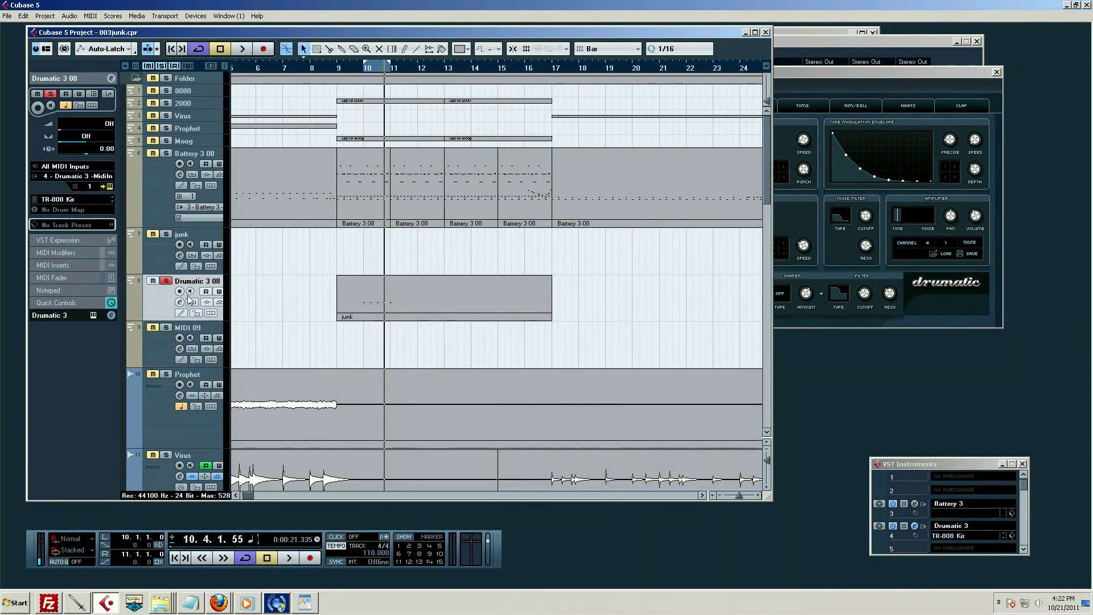
click(360, 70)
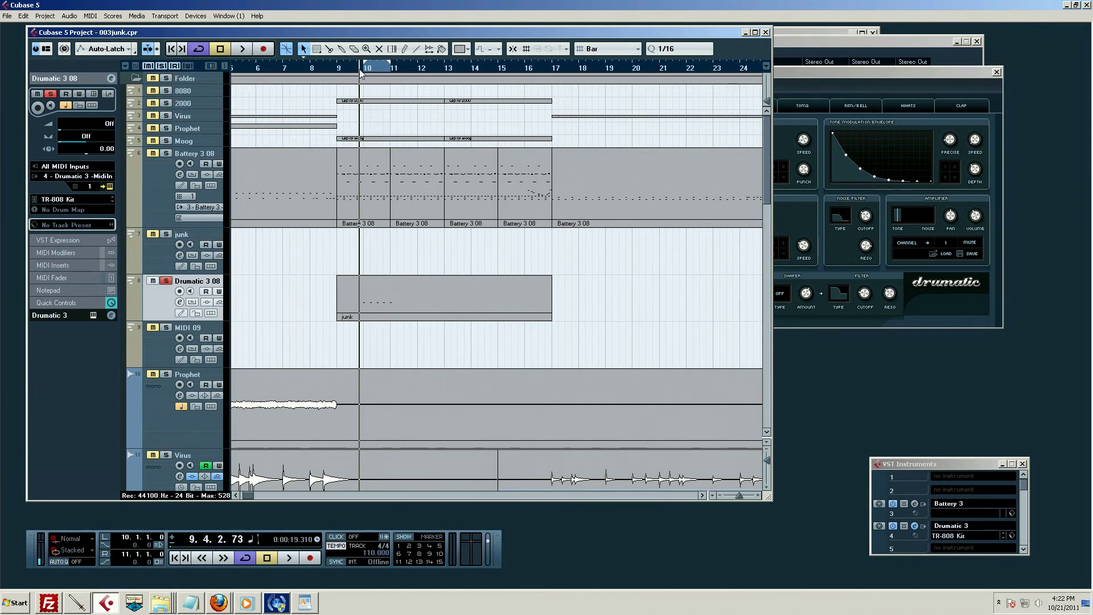
key(space)
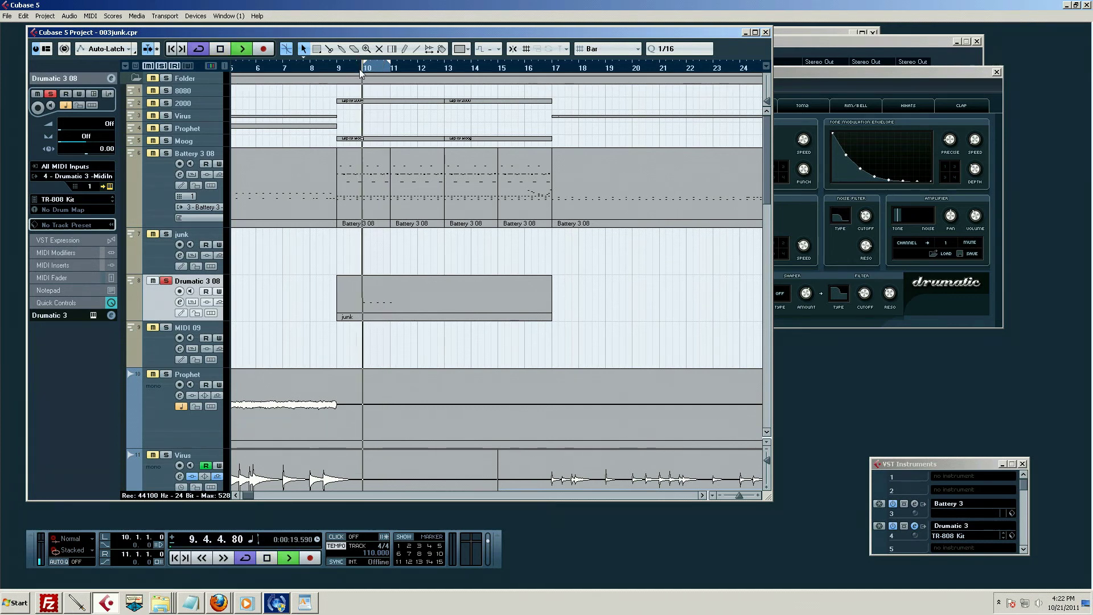
- Switch Drumatic 3 from the TR-808 Kit to the Rap Kit, stop playback, and select the junk part
click(970, 77)
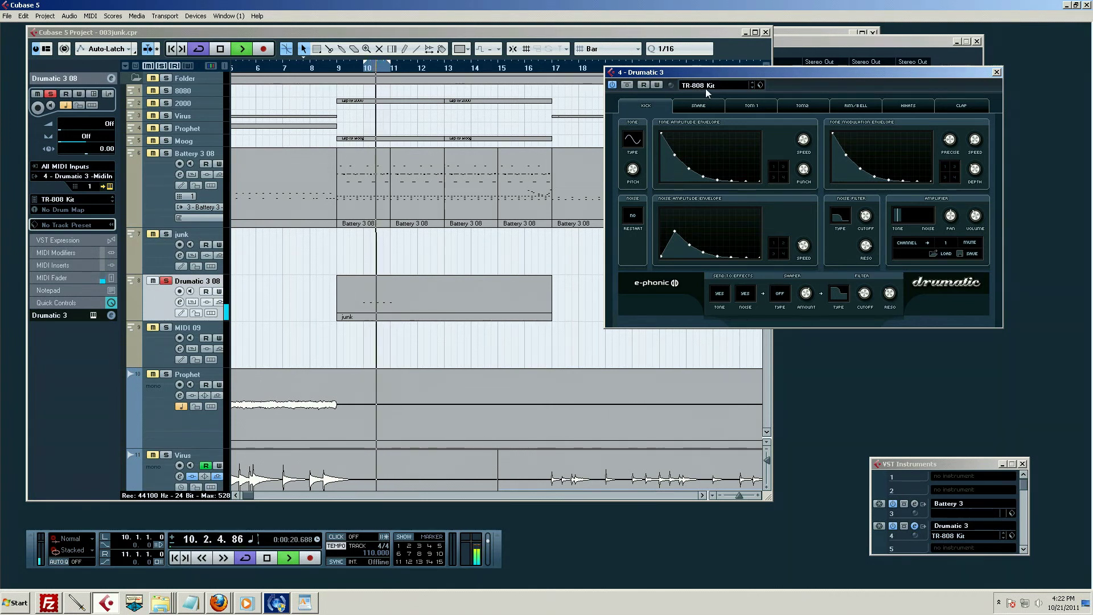
click(753, 88)
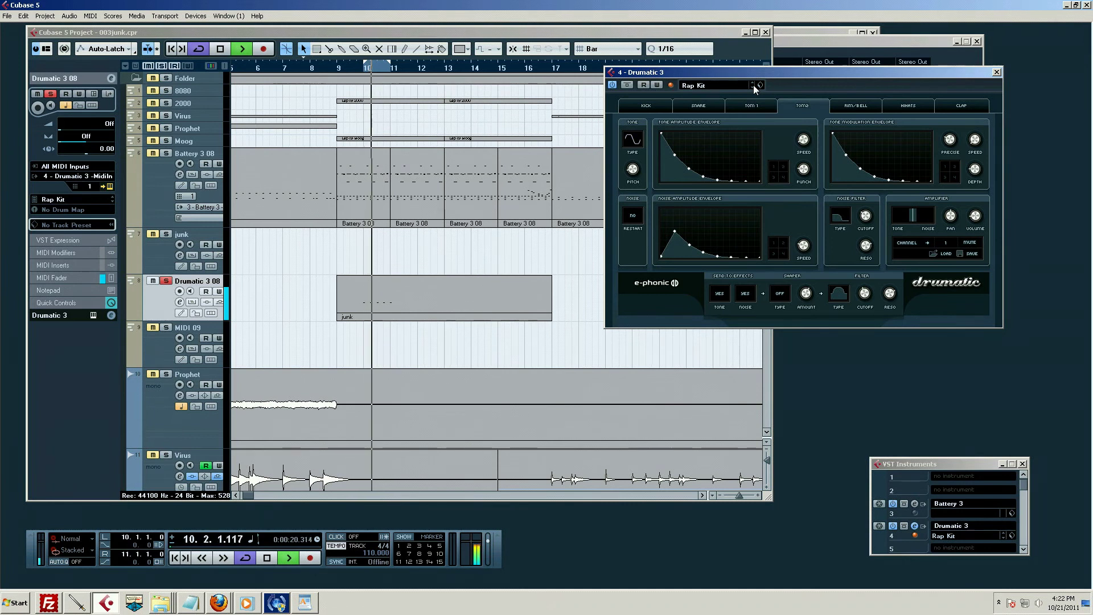
key(space)
click(469, 304)
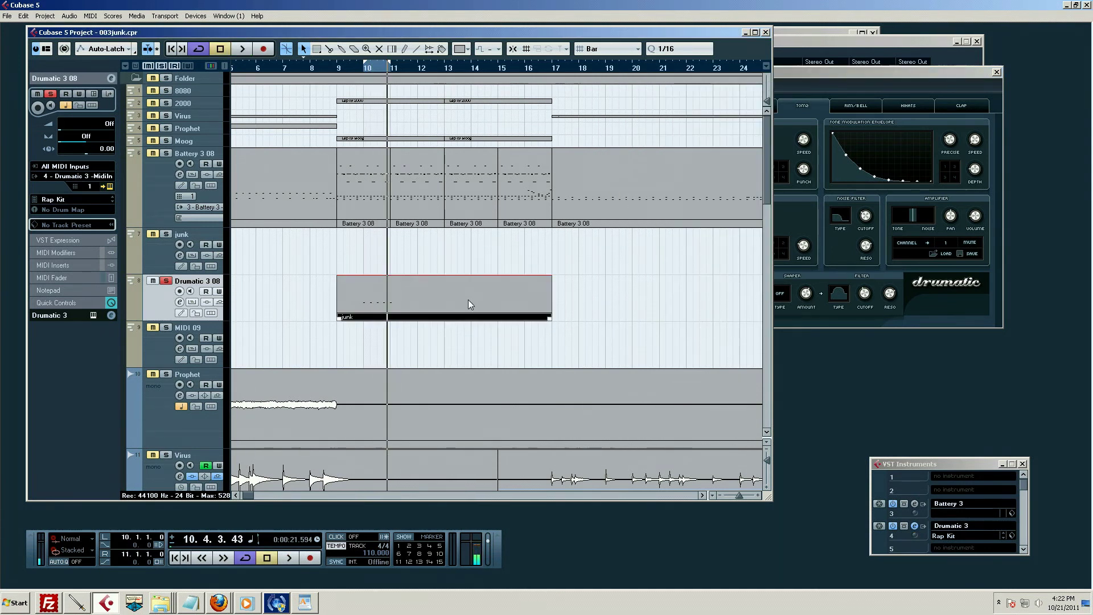
- Open the junk part in the Drum Editor, zoom into bar 10, and choose the Draw tool
double_click(475, 300)
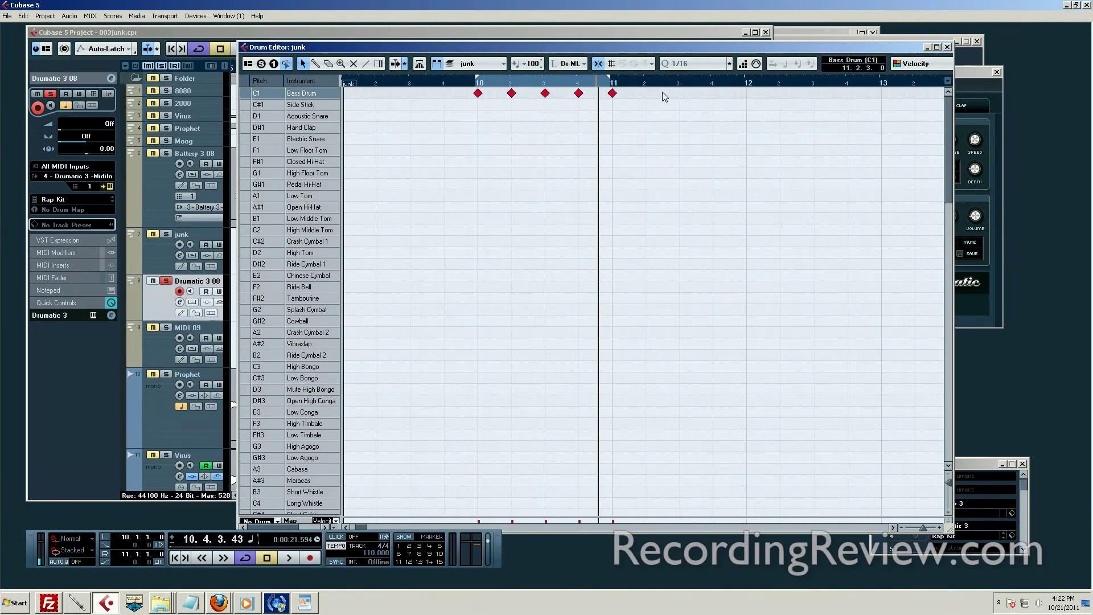
mouse_move(497, 84)
mouse_down()
mouse_move(471, 85)
mouse_move(468, 128)
mouse_move(518, 134)
mouse_up()
right_click(527, 132)
click(546, 143)
drag(498, 86, 492, 91)
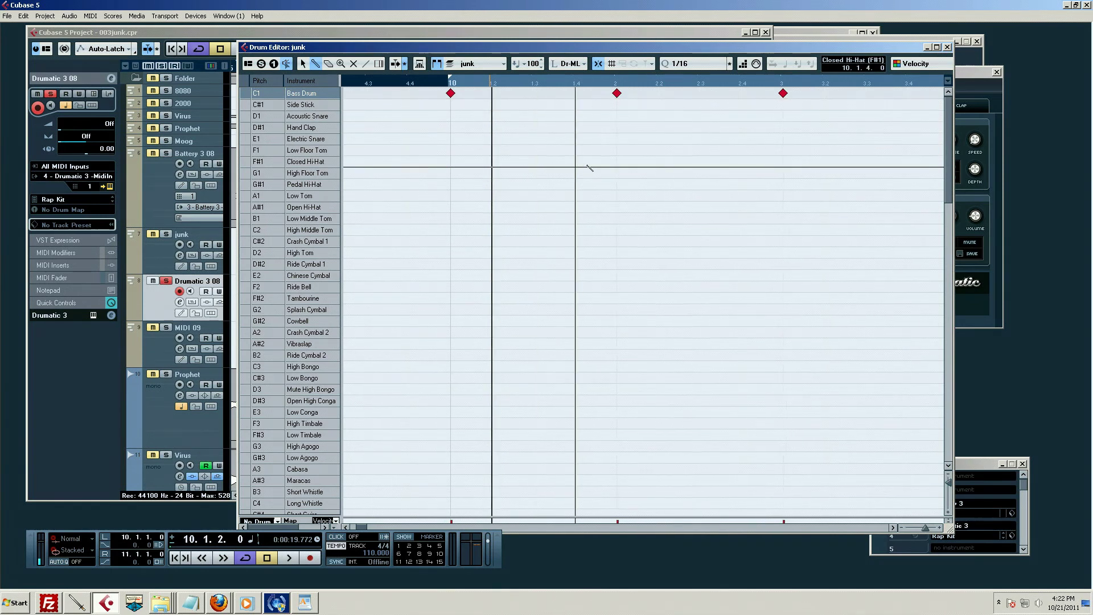
- Draw a series of High Floor Tom notes between the bass drum hits
click(574, 172)
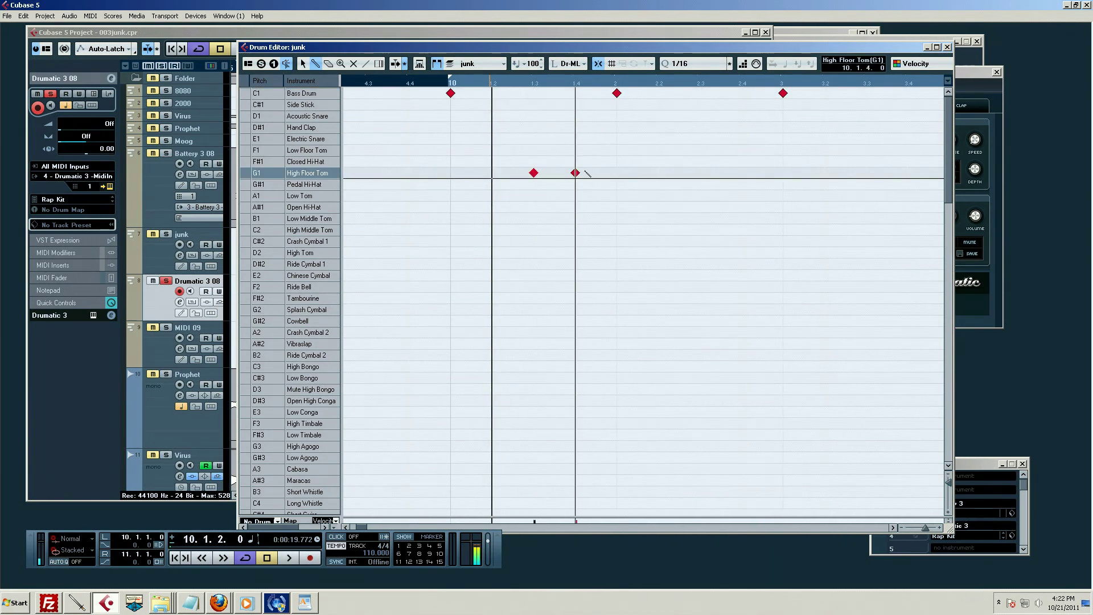
click(719, 174)
key(g)
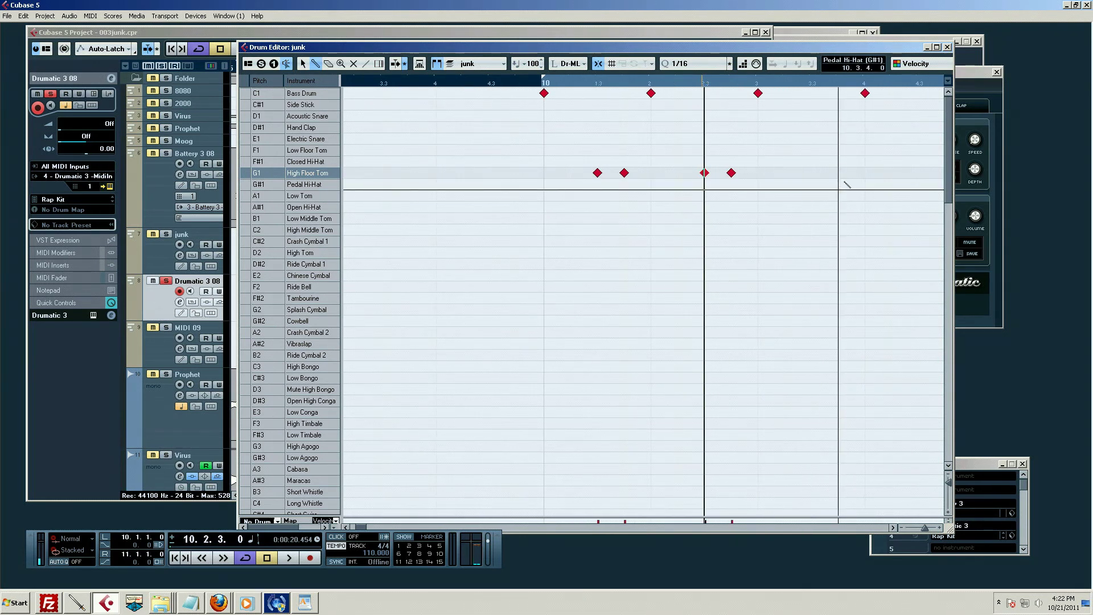
click(838, 172)
click(810, 173)
click(835, 79)
key(g)
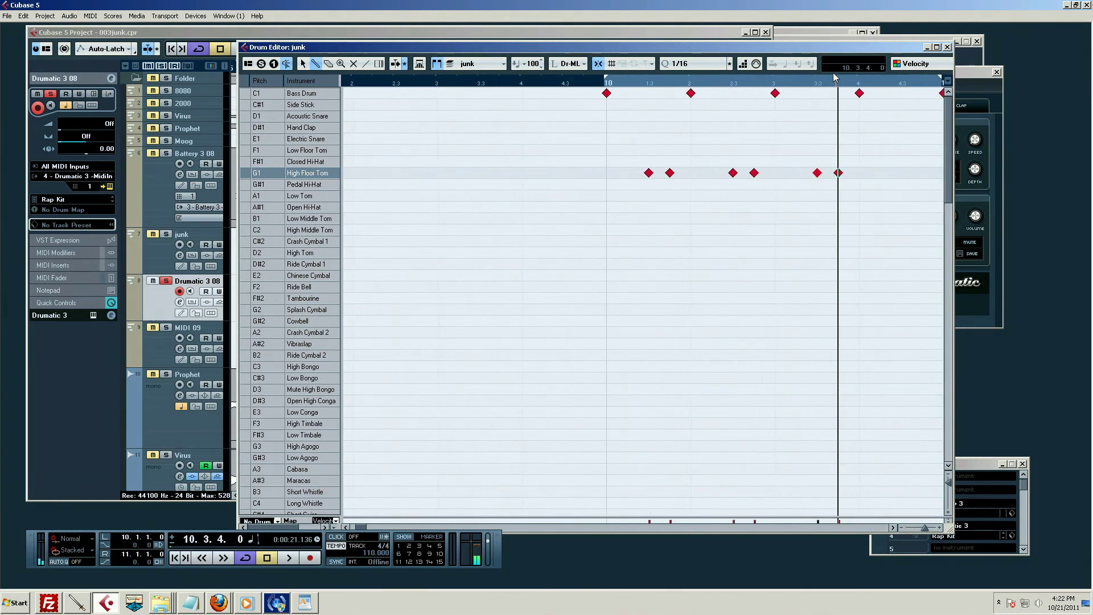
click(902, 174)
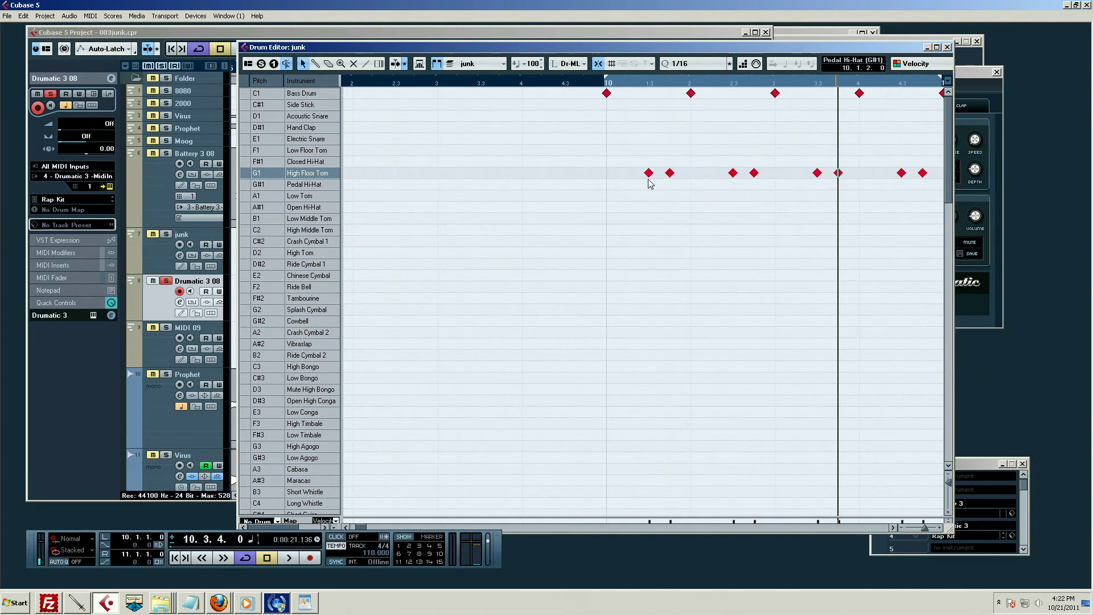
- Move the new notes onto the Closed Hi-Hat row, play them back, and close the editor
drag(650, 179, 649, 163)
click(591, 85)
key(space)
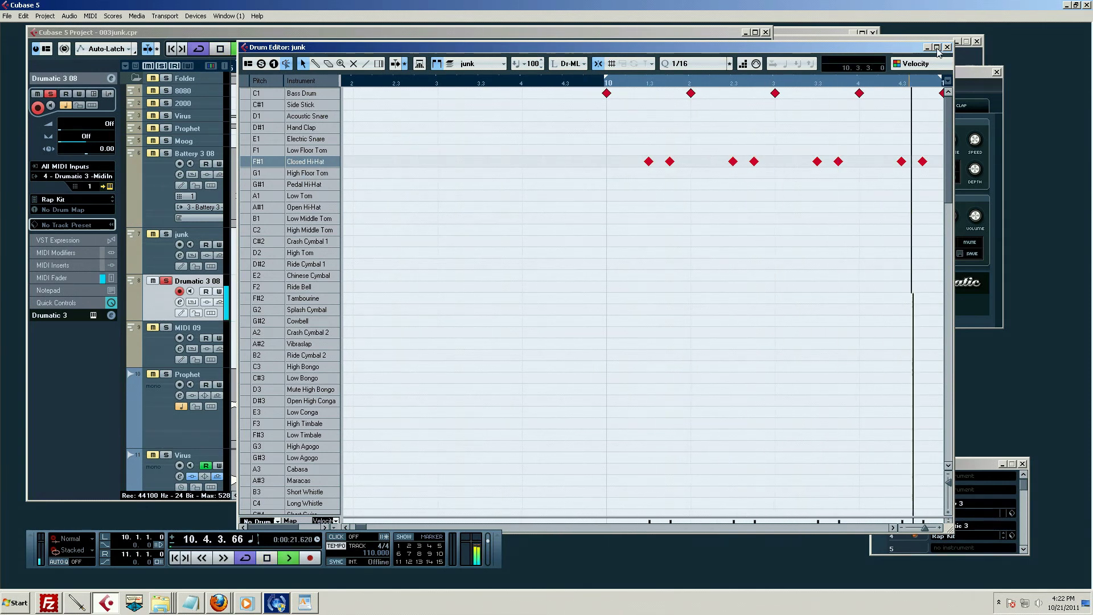
key(ctrl+e)
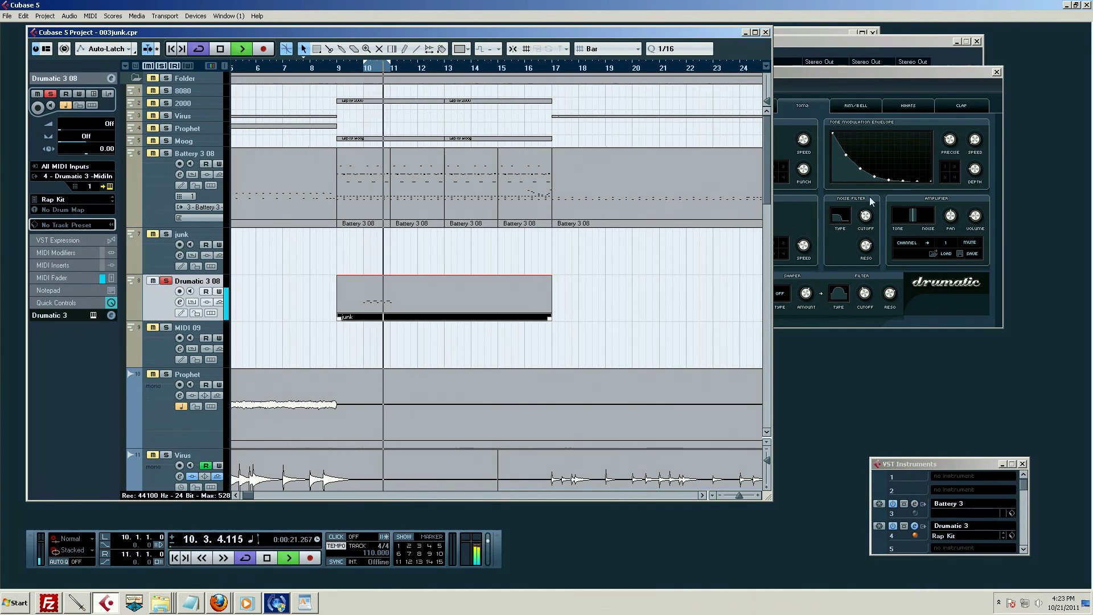
- Load the Natural Kit preset in Drumatic 3 and stop playback
click(856, 86)
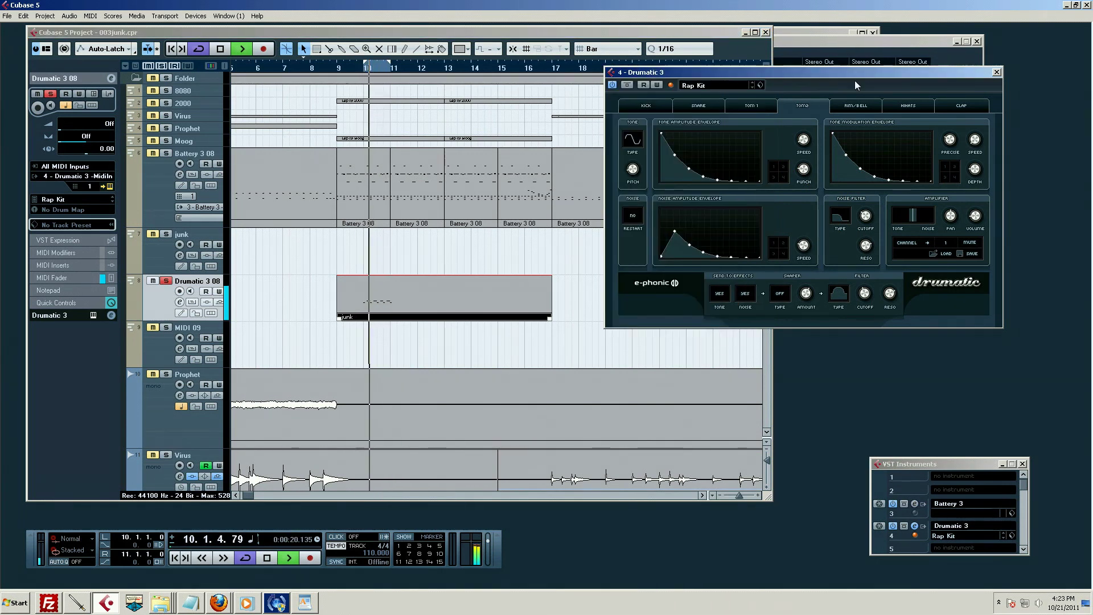
click(751, 87)
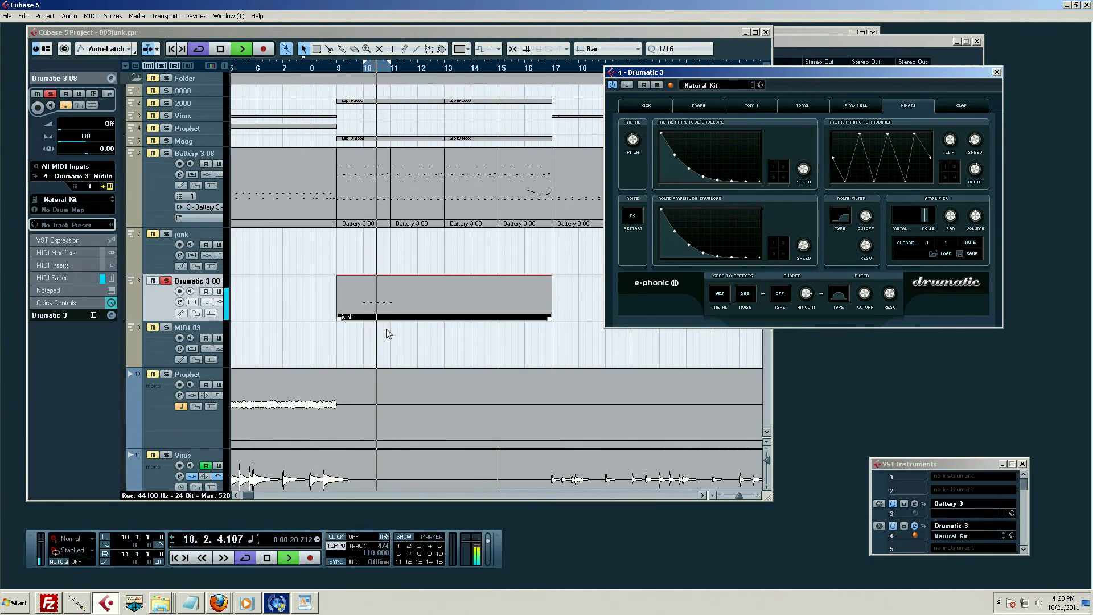
key(space)
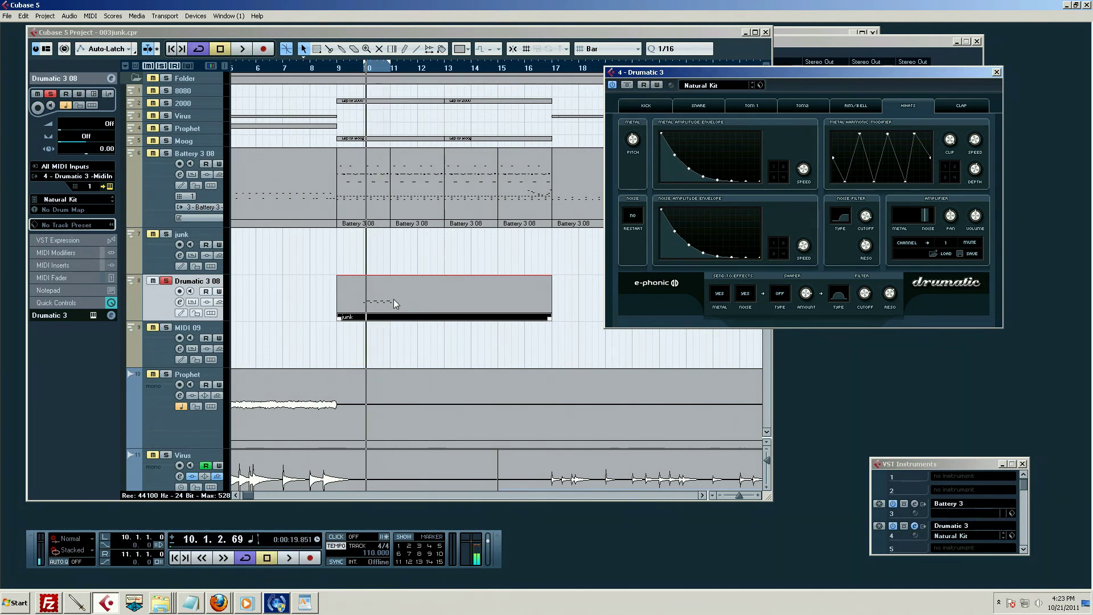
- Enlarge the Drumatic 3 08 track and set its MIDI output to 4 - Drumatic 3 - Midi In
click(324, 303)
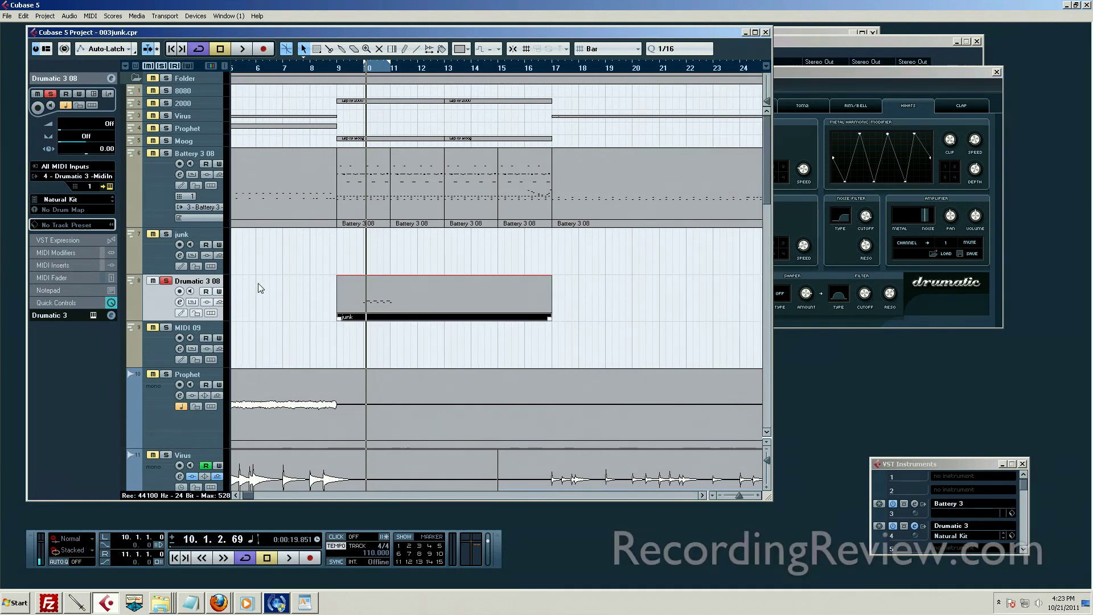
scroll(262, 274, down, 3)
scroll(274, 259, up, 3)
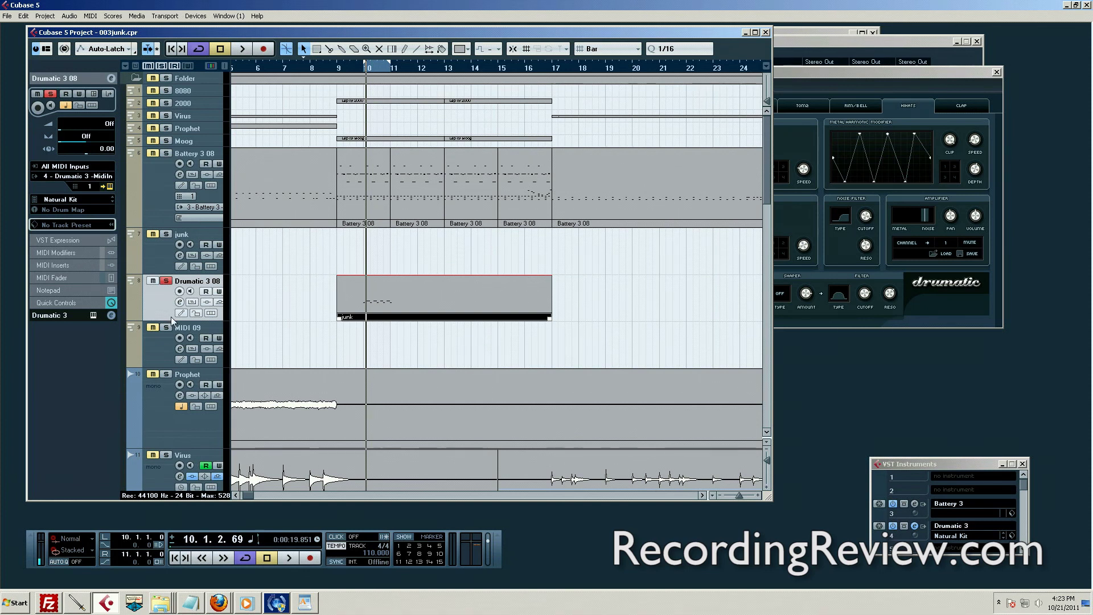
drag(169, 320, 169, 387)
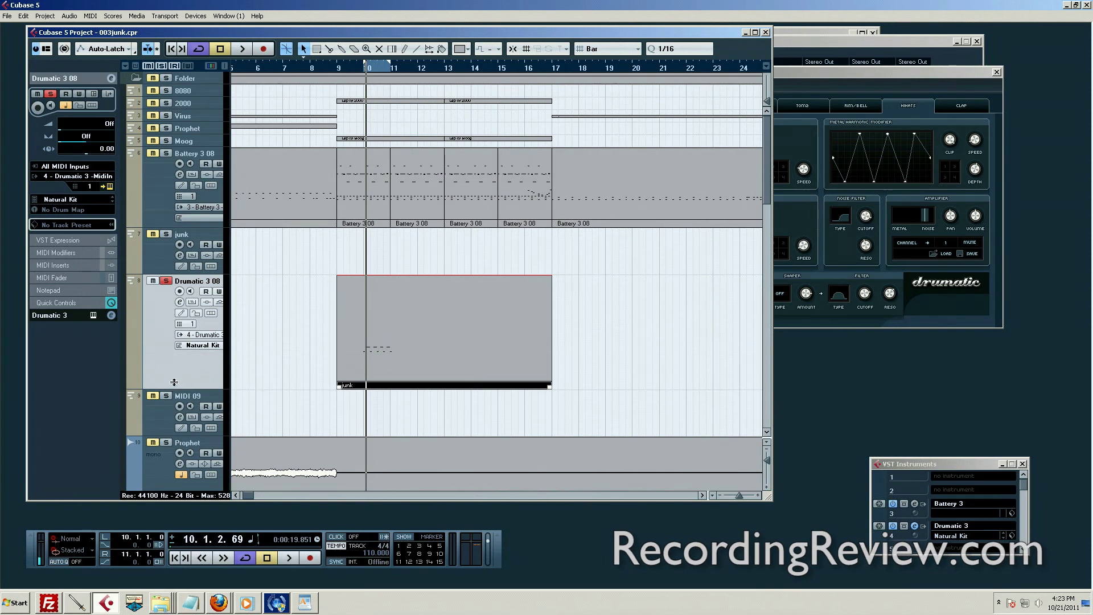
click(197, 346)
click(204, 370)
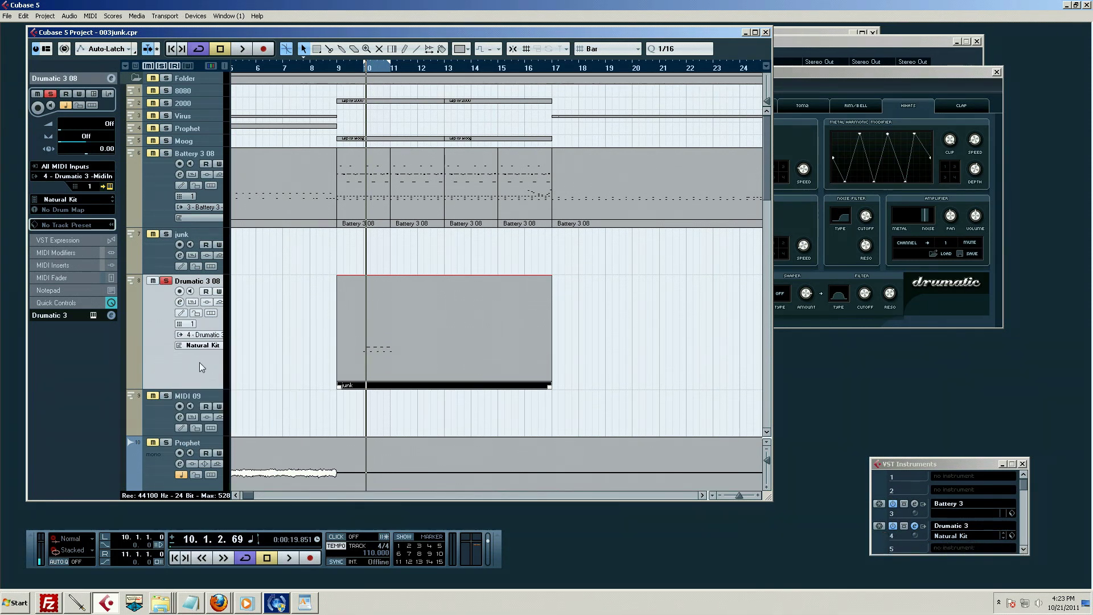